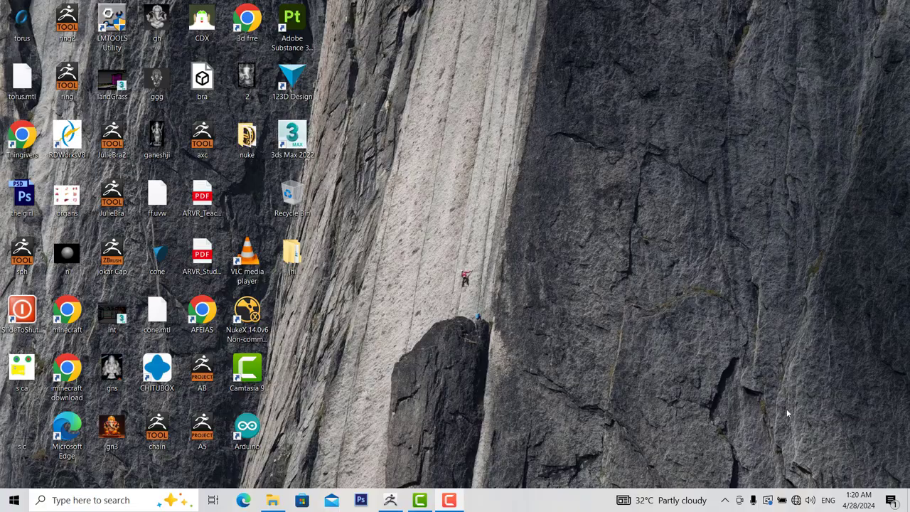
Switch to the ZBrush 2021 window showing the egg model
click(389, 500)
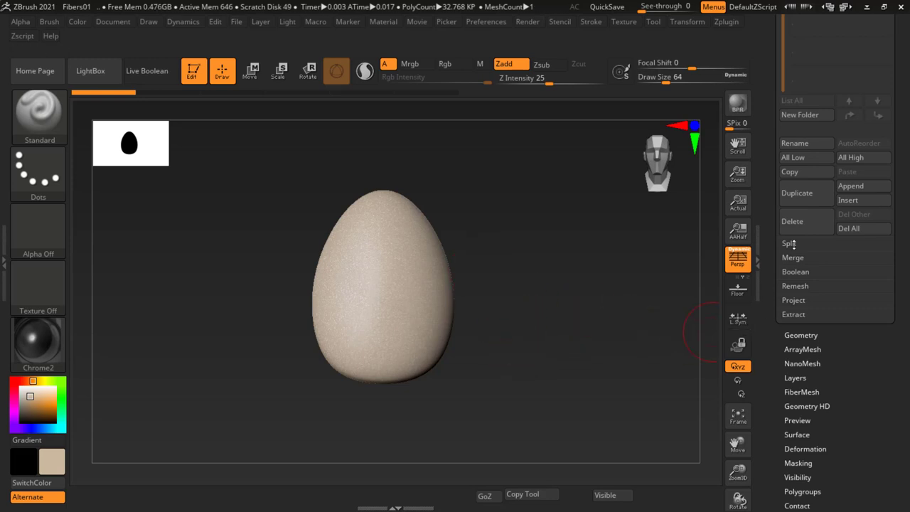
Expand the Split sub-palette under Subtool for the single PM3D_Sphere3D egg
scroll(909, 205, up, 5)
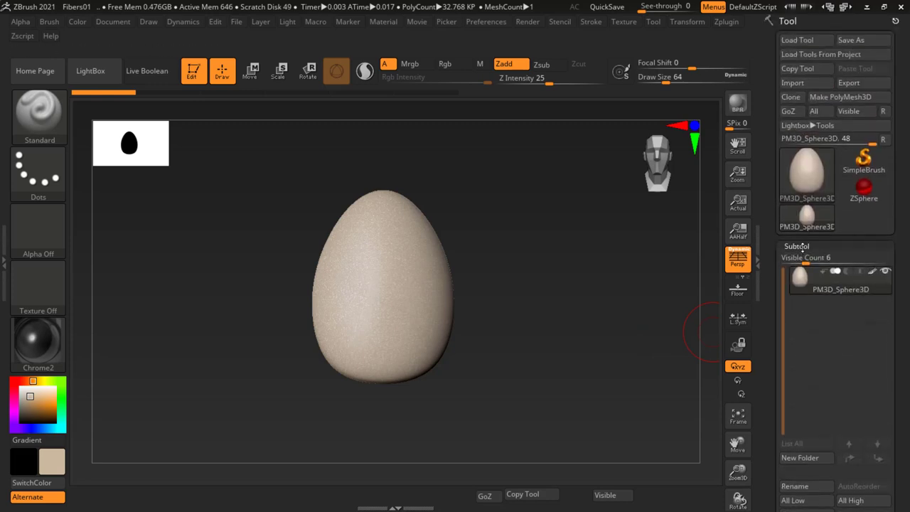
scroll(909, 254, down, 3)
scroll(909, 254, down, 3)
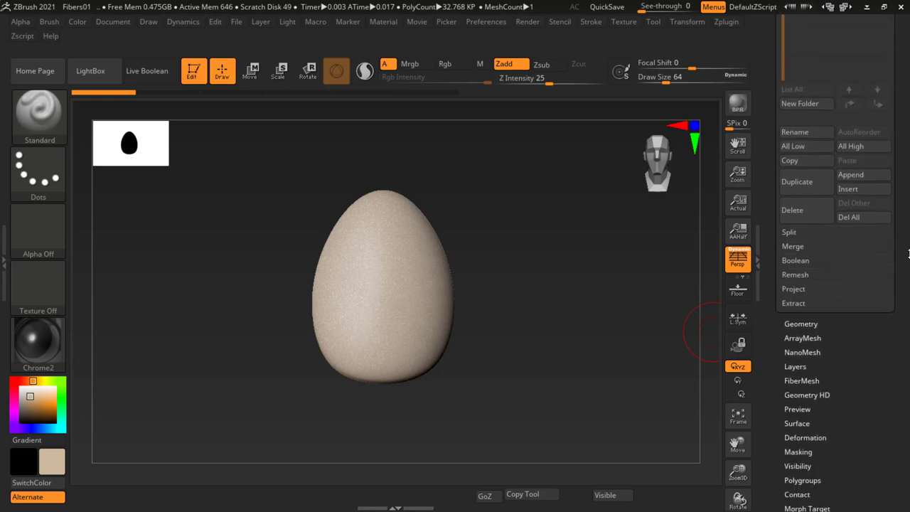
click(791, 231)
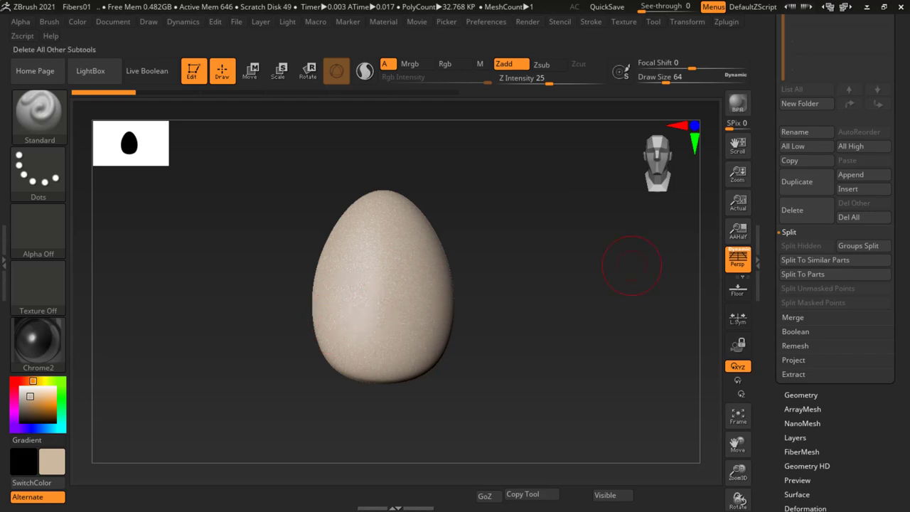
scroll(901, 165, up, 5)
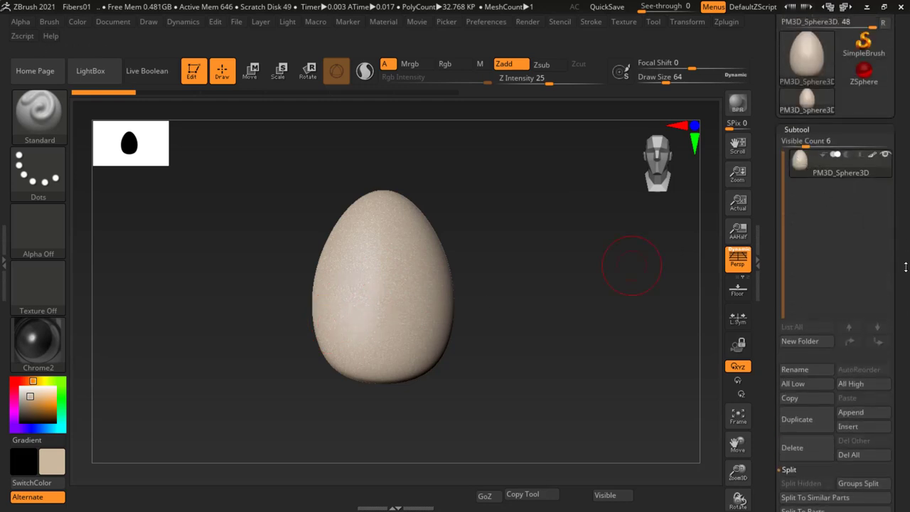
scroll(901, 150, down, 10)
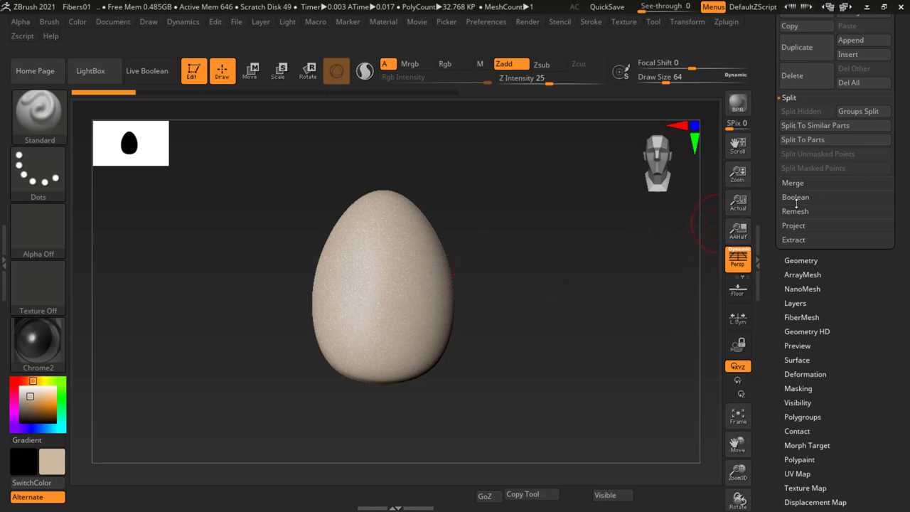
Try Groups Split, then turn on Polyframe and rotate the egg to reveal one purple polygroup
click(852, 116)
key(shift)
key(shift+f)
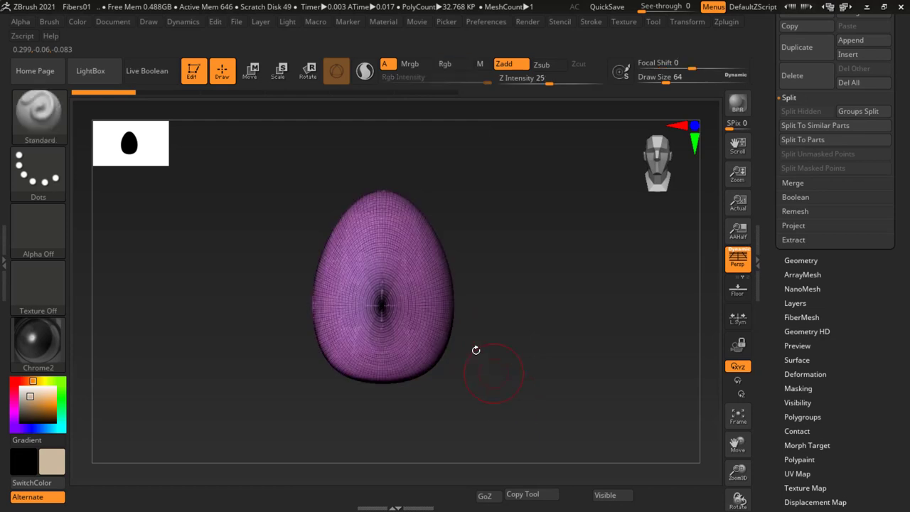
mouse_move(471, 256)
mouse_down()
mouse_move(571, 288)
mouse_move(405, 276)
mouse_up()
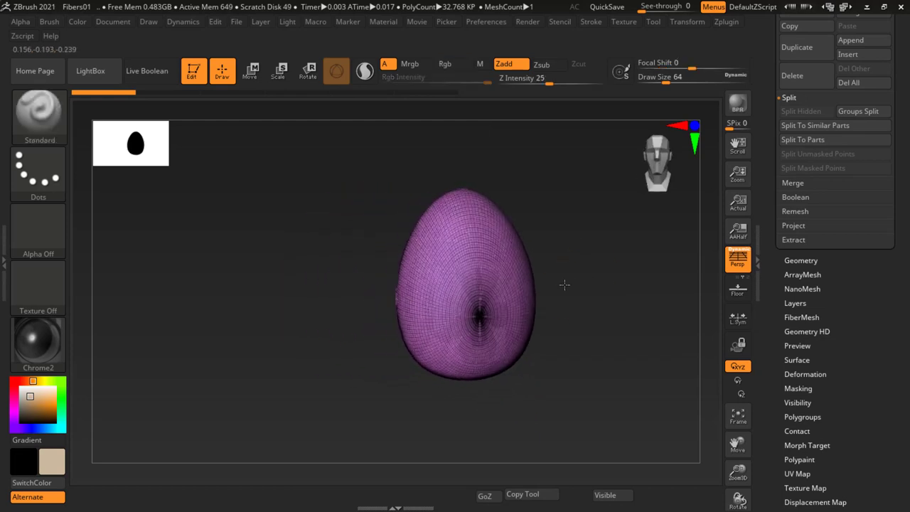
drag(539, 293, 543, 274)
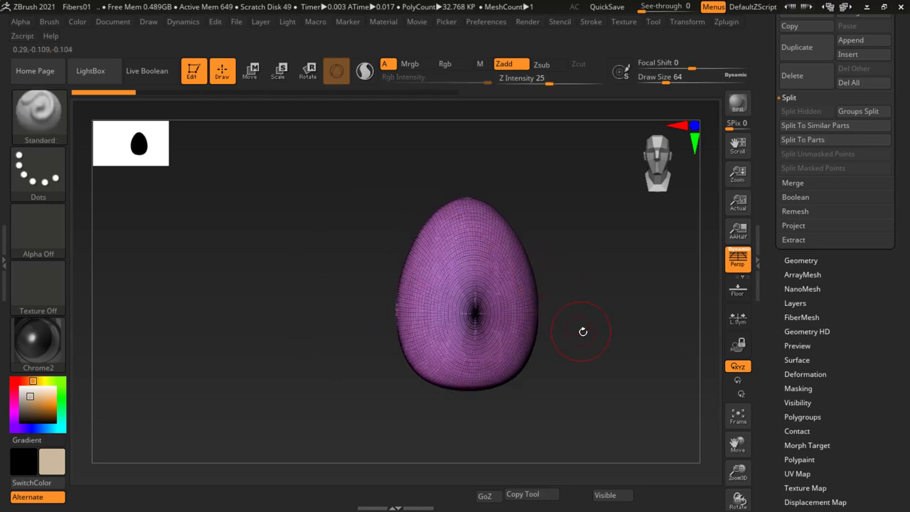
drag(583, 329, 476, 279)
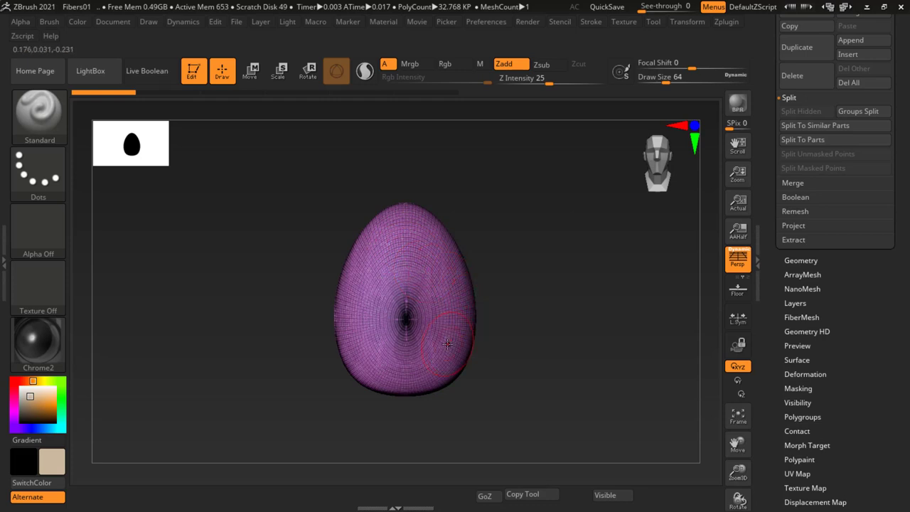
Isolate the egg's top cap, make it a new orange polygroup, and unhide the rest
key(ctrl+shift)
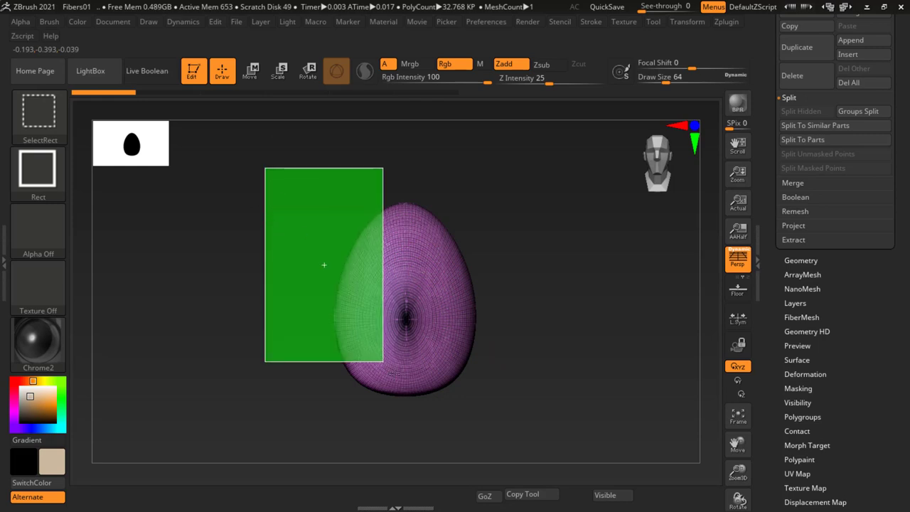
mouse_move(264, 167)
ctrl+shift+mouse_down()
mouse_move(431, 402)
mouse_move(498, 264)
mouse_move(598, 269)
ctrl+shift+mouse_up()
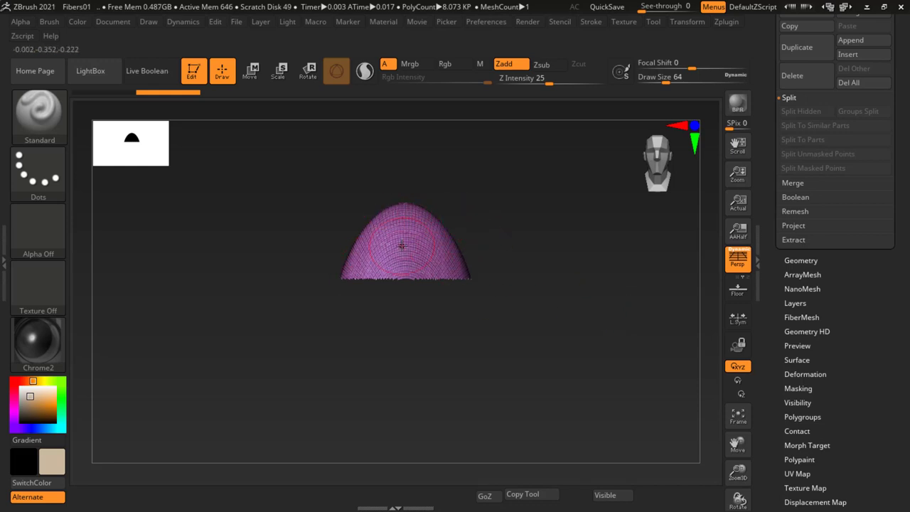
key(ctrl)
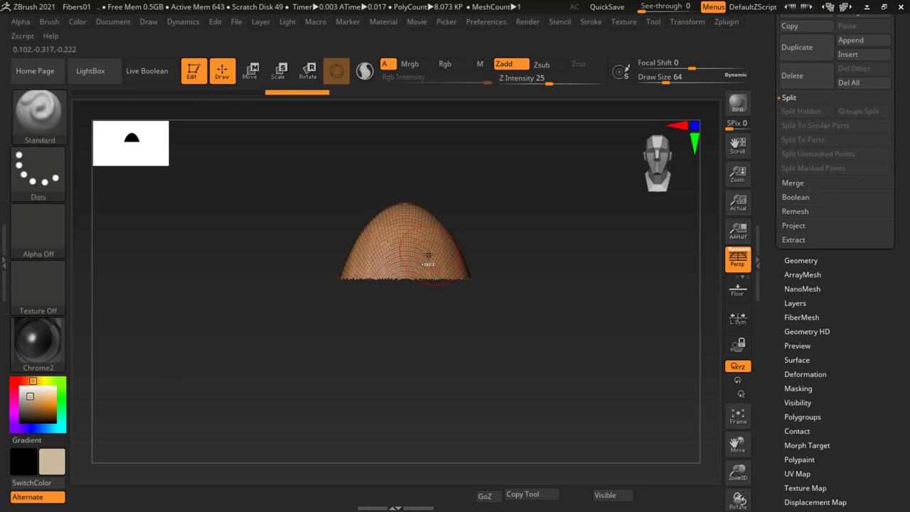
key(ctrl)
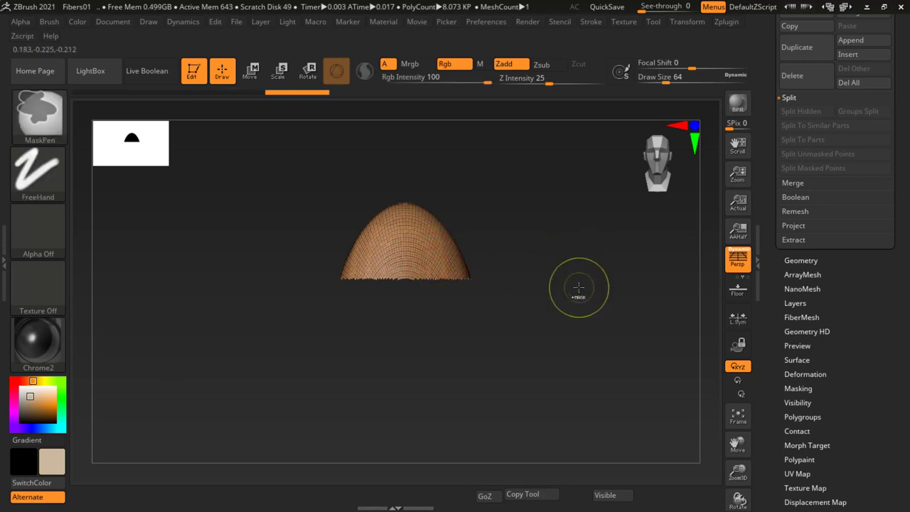
key(ctrl+shift)
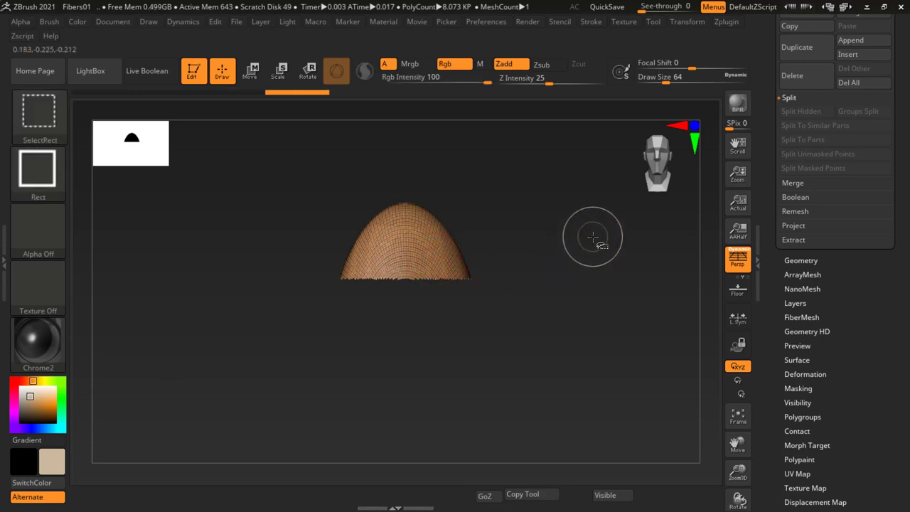
ctrl+shift+click(593, 236)
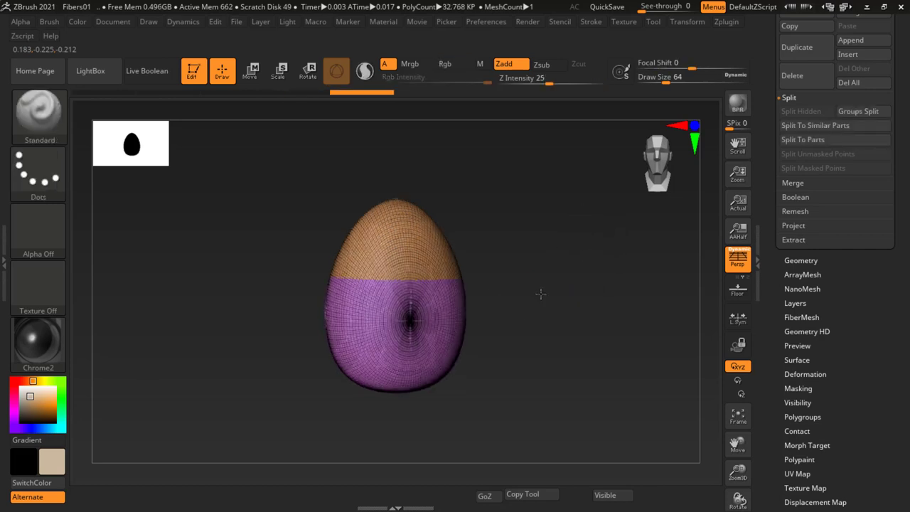
drag(541, 294, 504, 309)
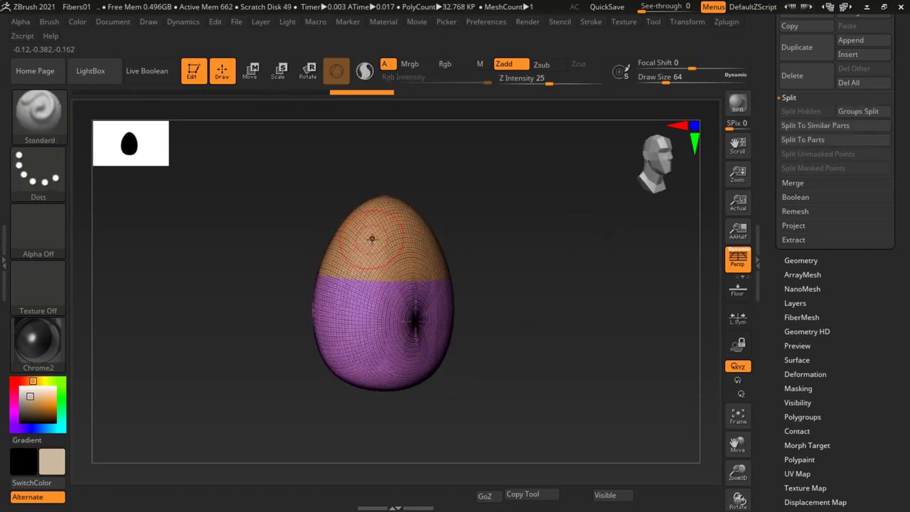
drag(904, 129, 908, 221)
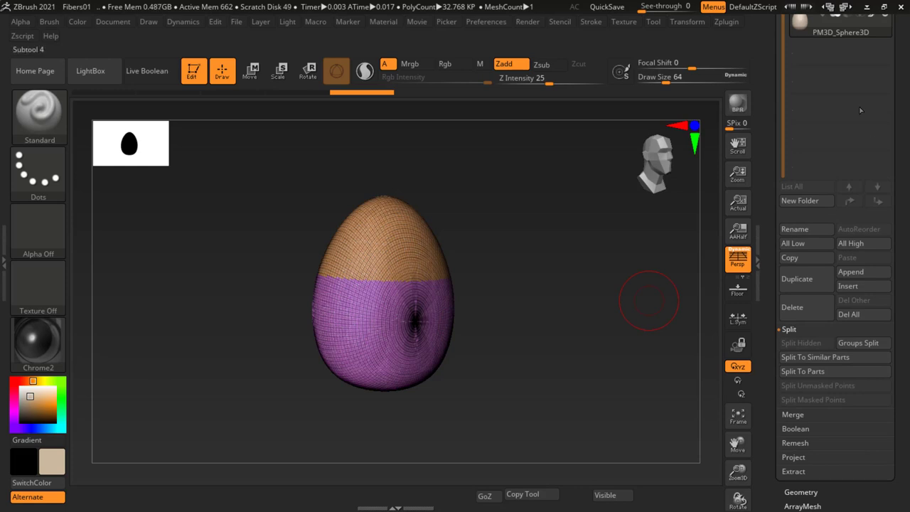
drag(906, 149, 907, 162)
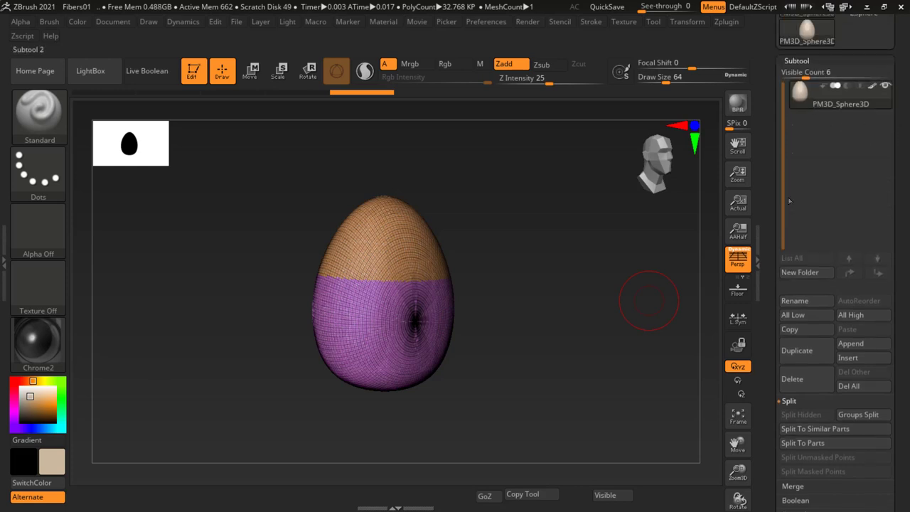
mouse_move(535, 322)
mouse_down()
mouse_move(528, 293)
mouse_move(523, 304)
mouse_up()
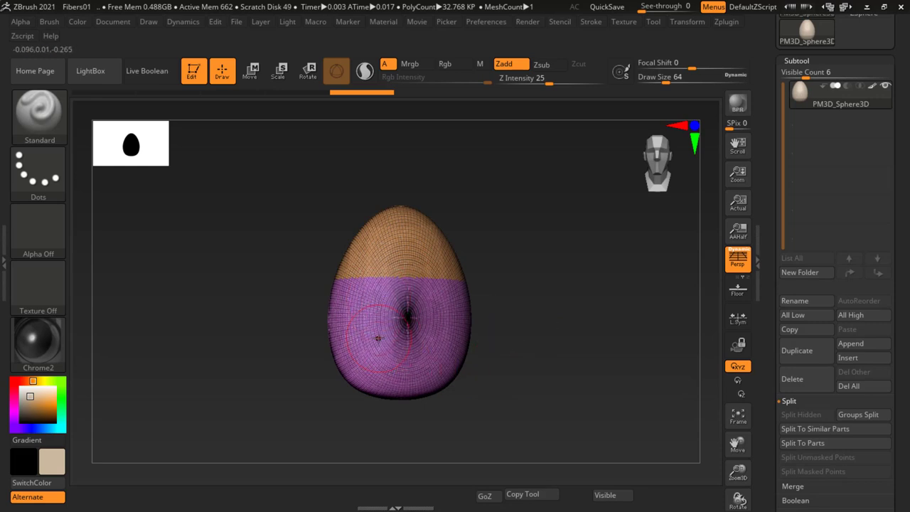
Isolate the egg's bottom, give it its own polygroup, and unhide the whole egg
key(ctrl+shift)
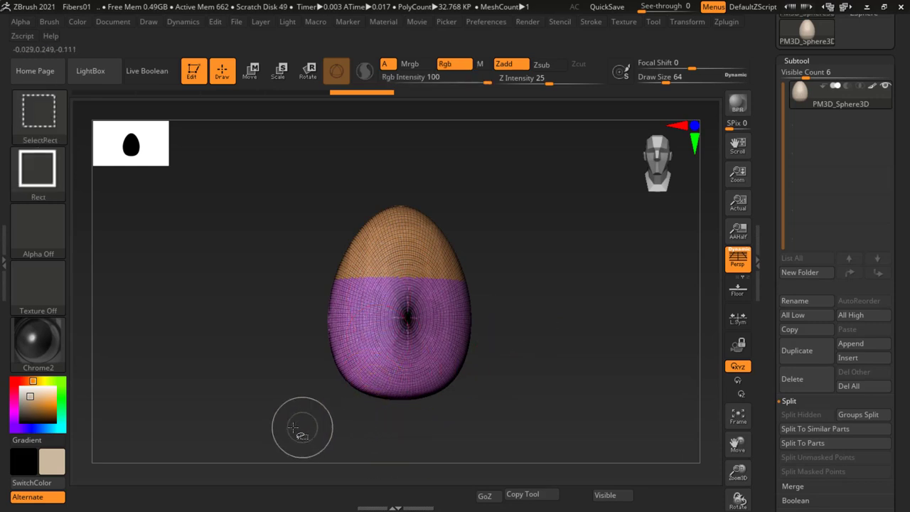
ctrl+shift+drag(287, 432, 523, 346)
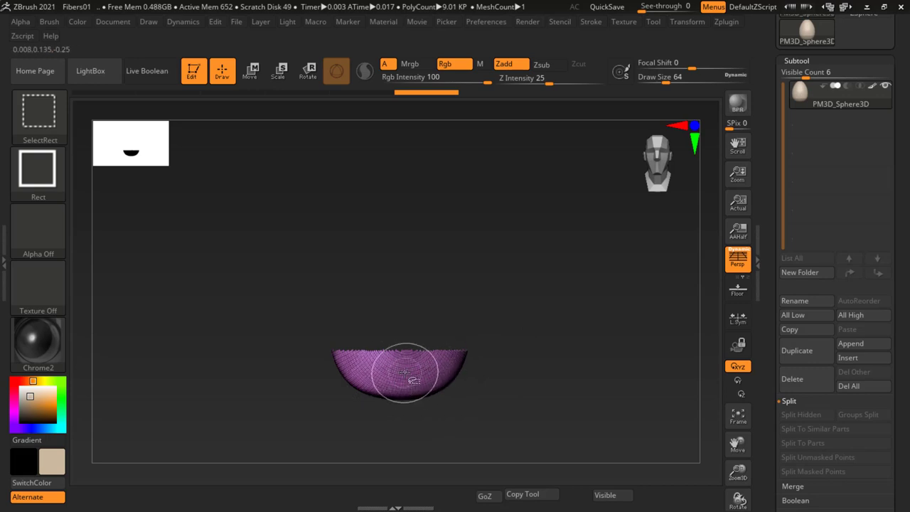
key(ctrl)
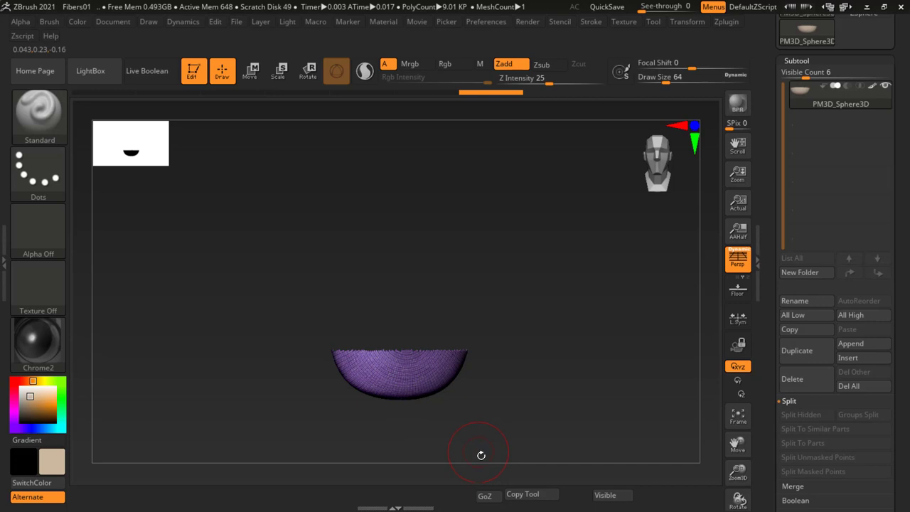
ctrl+shift+click(590, 277)
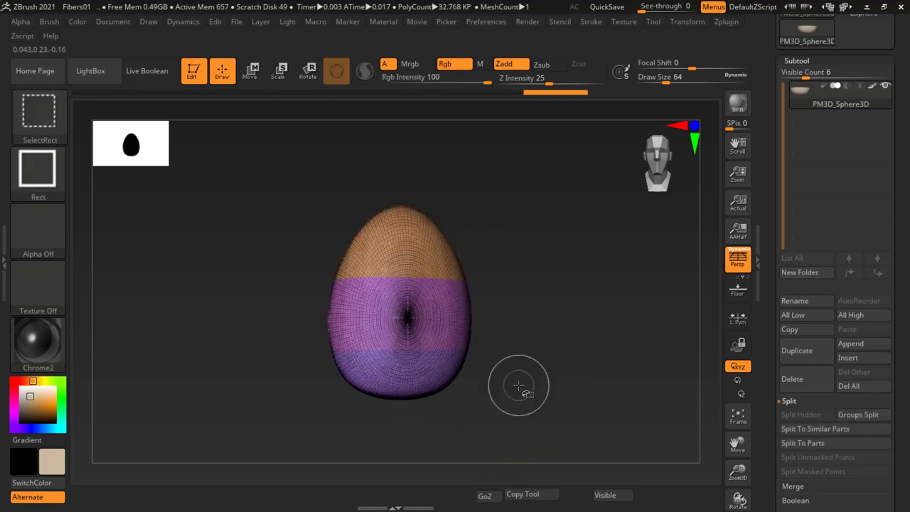
mouse_move(520, 386)
mouse_down()
mouse_move(494, 348)
mouse_move(555, 321)
mouse_move(527, 309)
mouse_move(540, 289)
mouse_up()
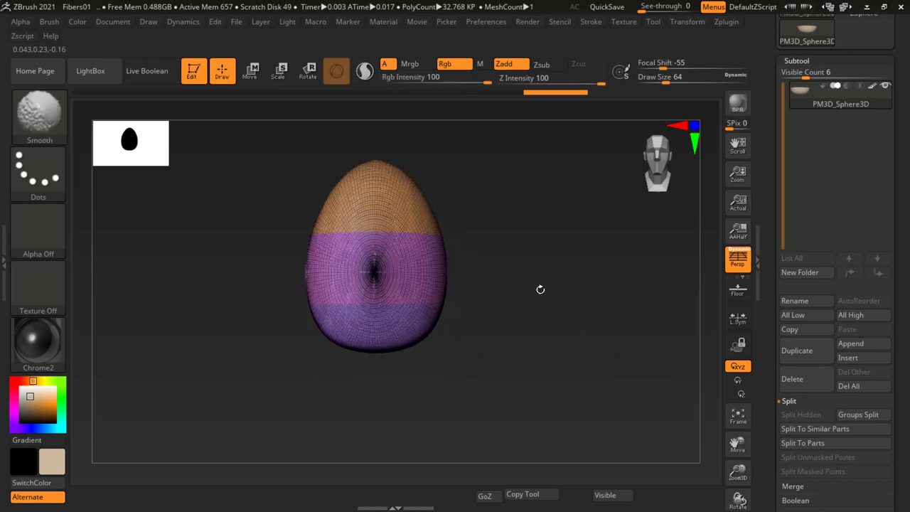
alt+drag(532, 258, 540, 271)
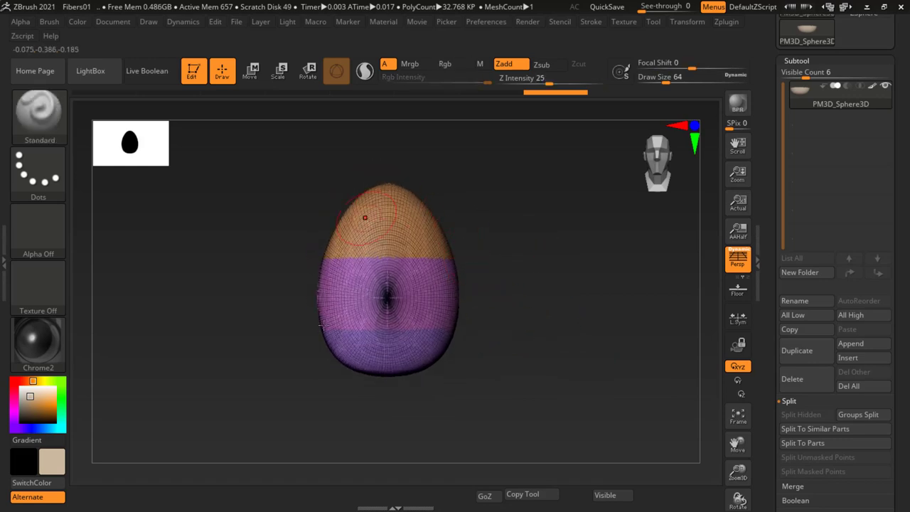
drag(903, 319, 903, 7)
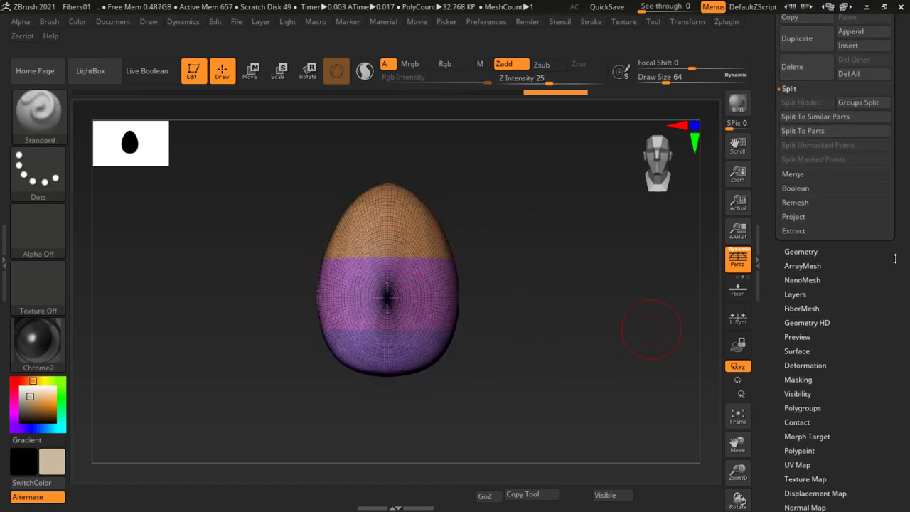
Run Groups Split to make three subtools, then turn Polyframe off
click(856, 103)
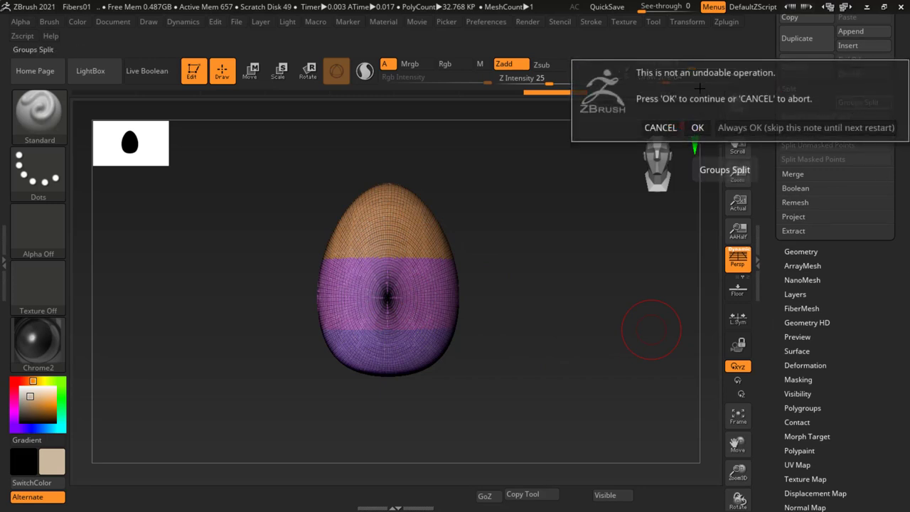
click(697, 128)
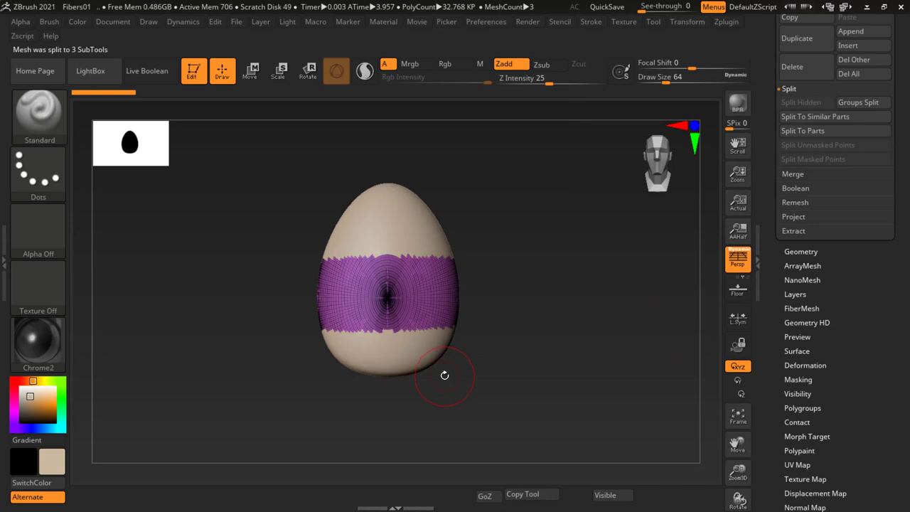
key(shift+f)
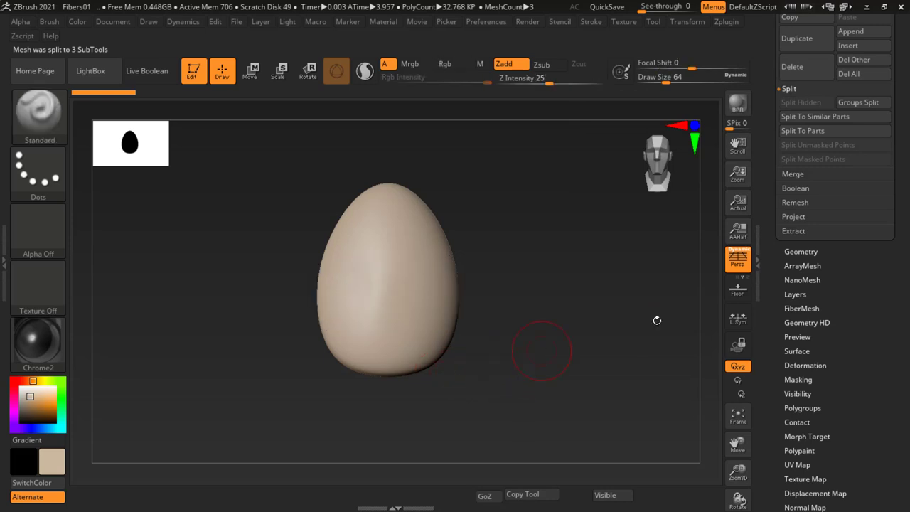
scroll(839, 213, up, 3)
scroll(839, 220, up, 3)
scroll(843, 227, up, 3)
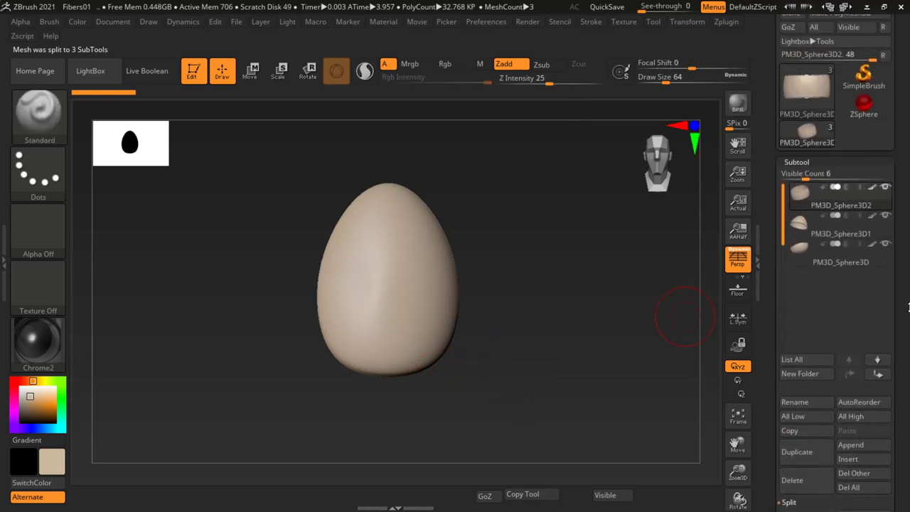
scroll(850, 241, up, 2)
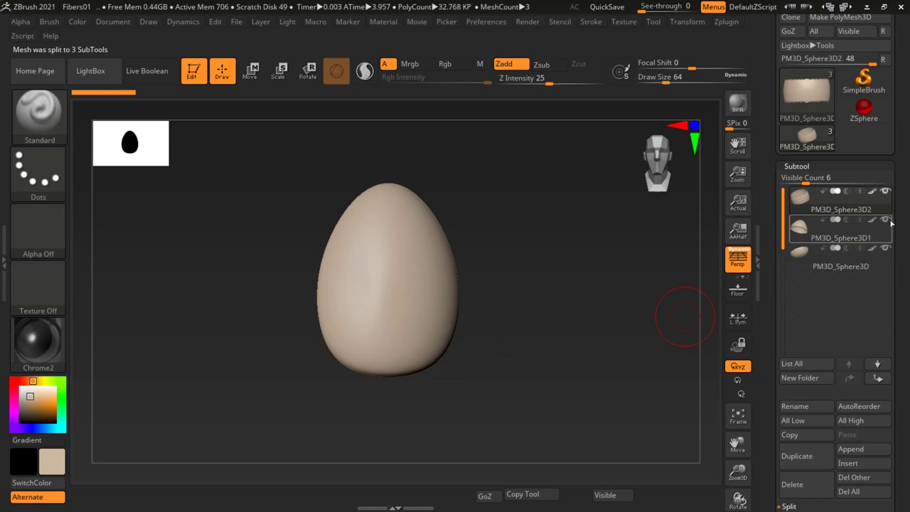
click(885, 249)
mouse_move(841, 257)
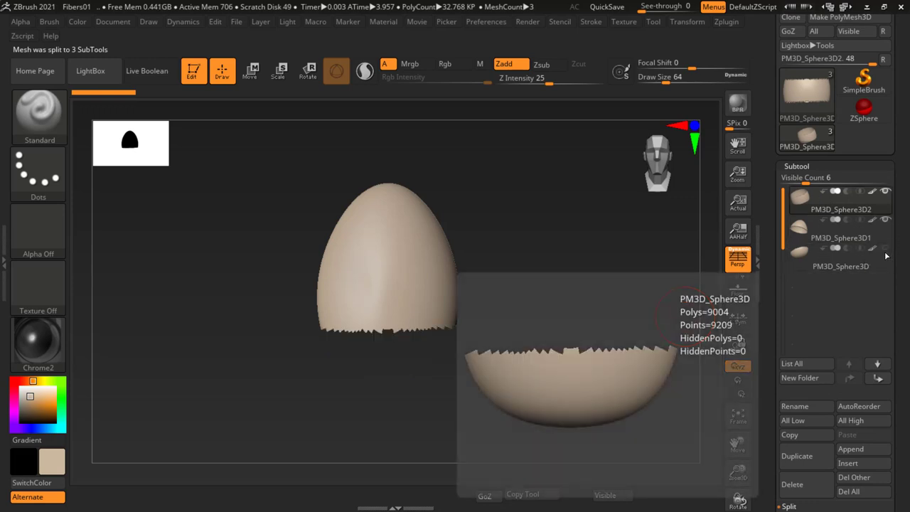
click(887, 223)
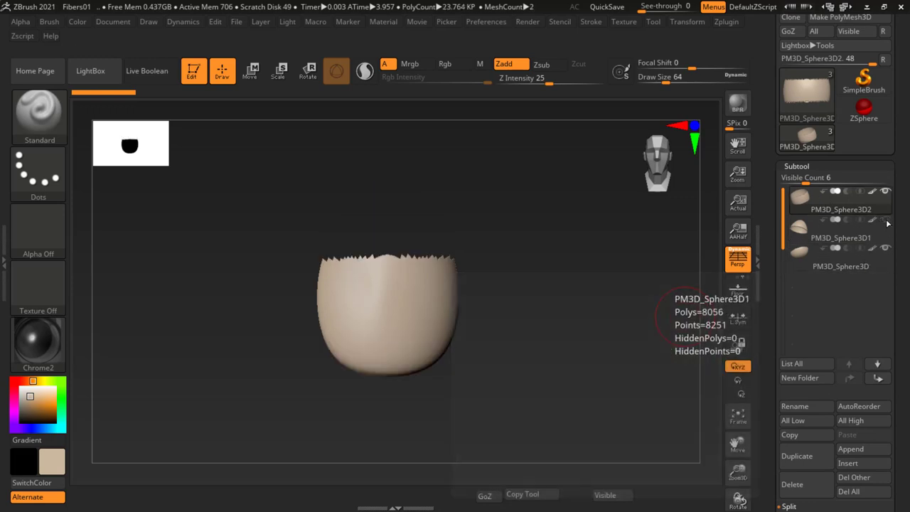
click(887, 222)
click(865, 262)
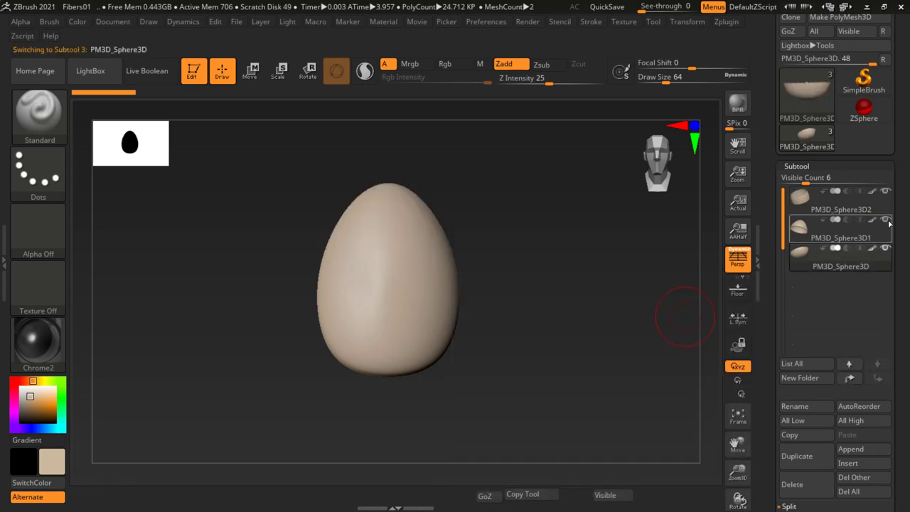
click(889, 222)
click(886, 221)
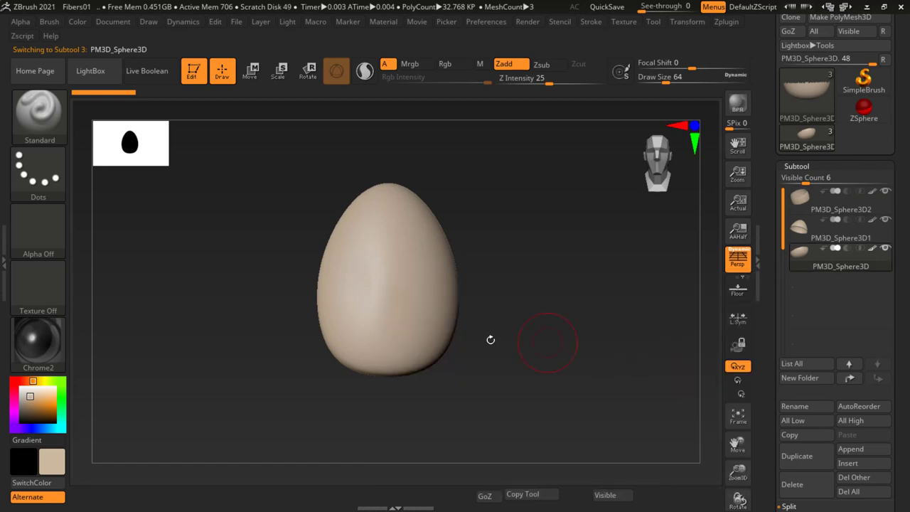
click(841, 203)
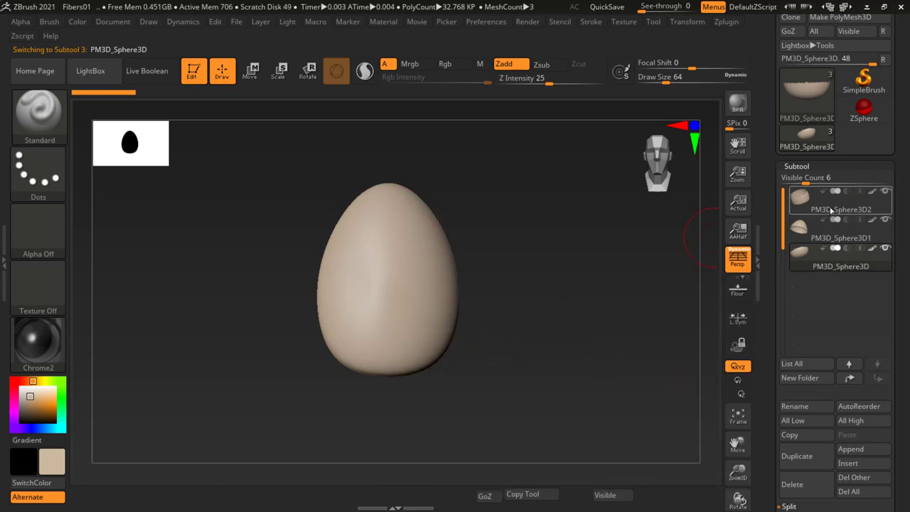
With the Move gizmo, slide the egg's middle band off to the left
key(w)
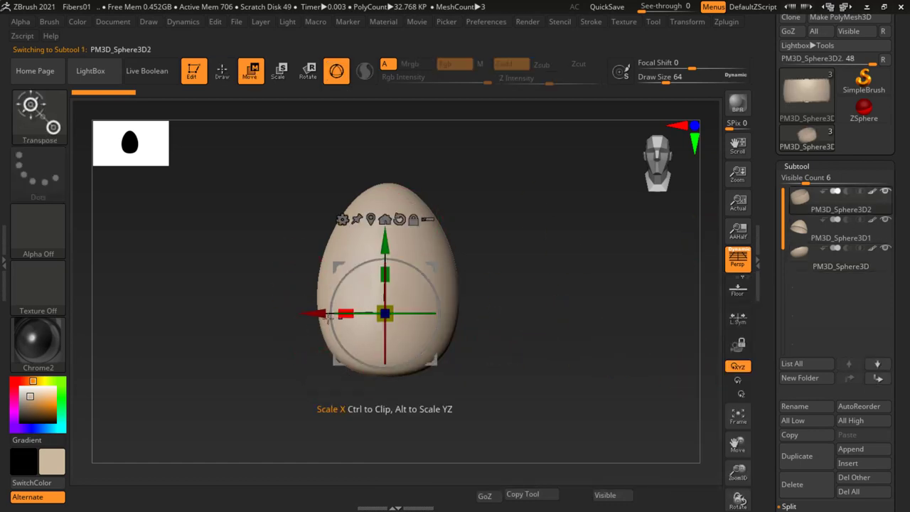
drag(305, 313, 154, 318)
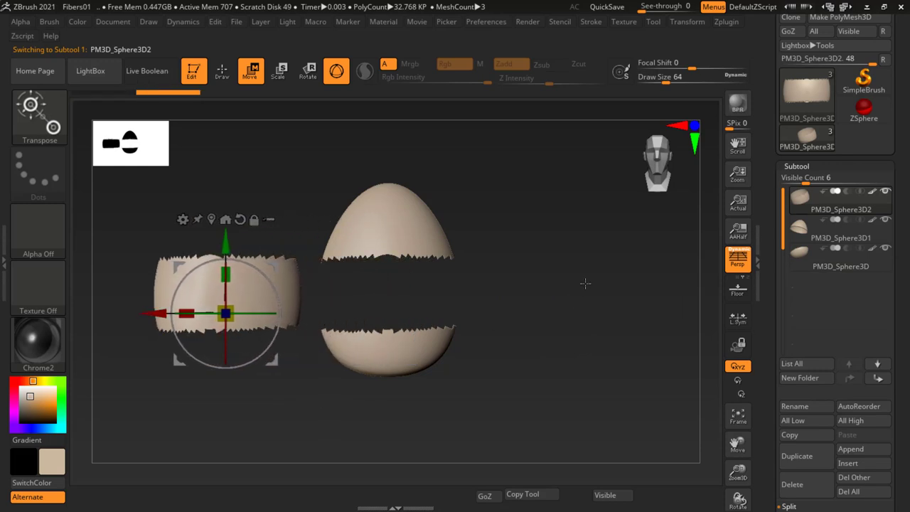
mouse_move(498, 240)
mouse_down()
mouse_move(469, 297)
mouse_move(394, 267)
mouse_up()
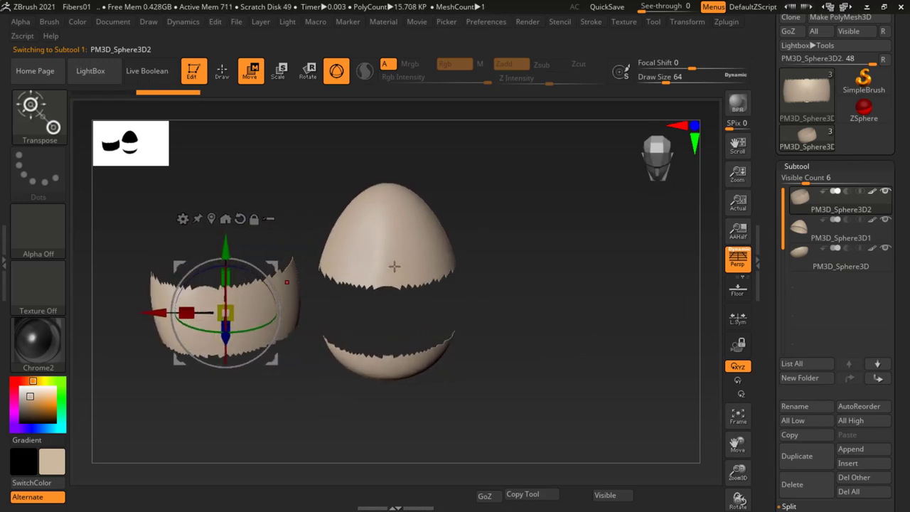
Select PM3D_Sphere3D1 and tilt the top cap away from the egg
click(395, 239)
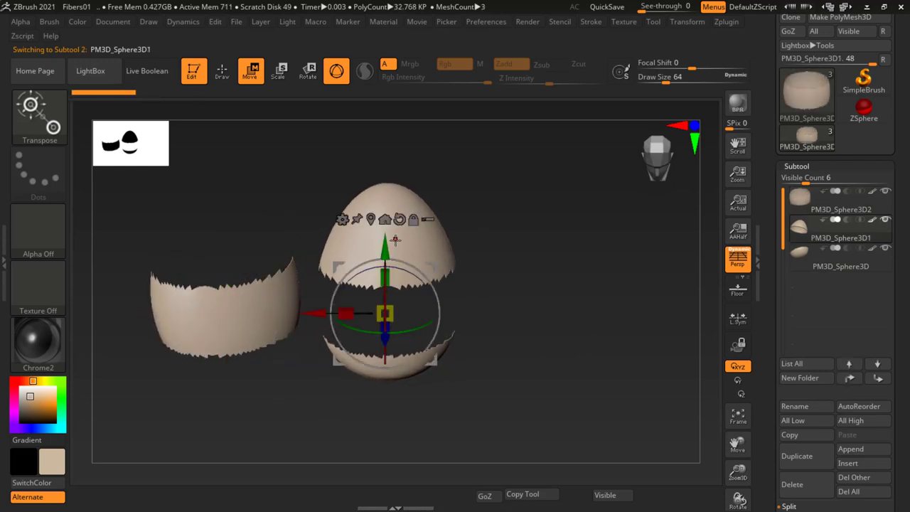
drag(403, 272, 423, 289)
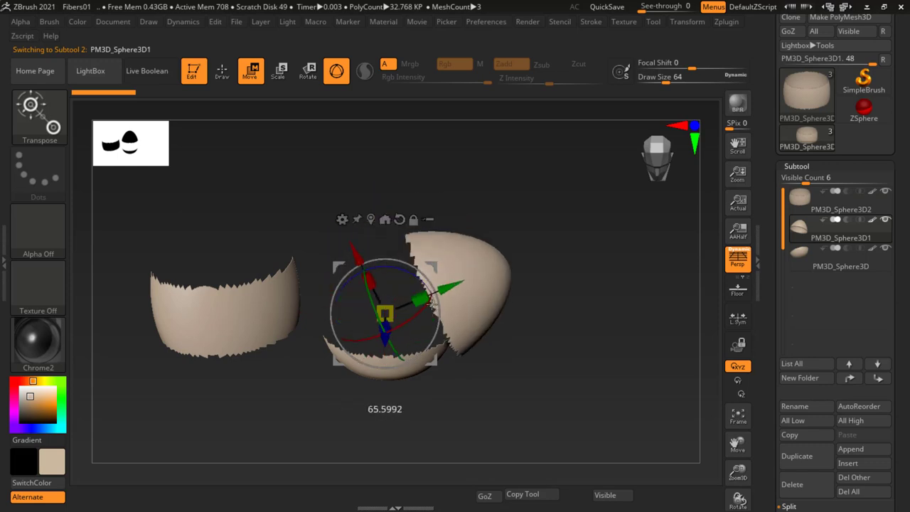
mouse_move(491, 313)
mouse_down()
mouse_move(534, 329)
mouse_move(609, 254)
mouse_move(527, 273)
mouse_up()
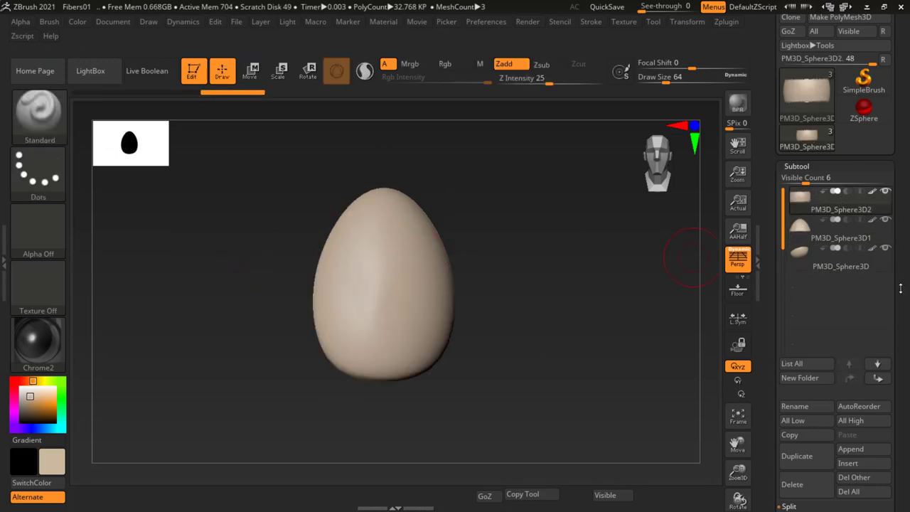
Collapse the Split sub-palette and expand the Merge options
scroll(905, 290, down, 3)
scroll(903, 194, down, 2)
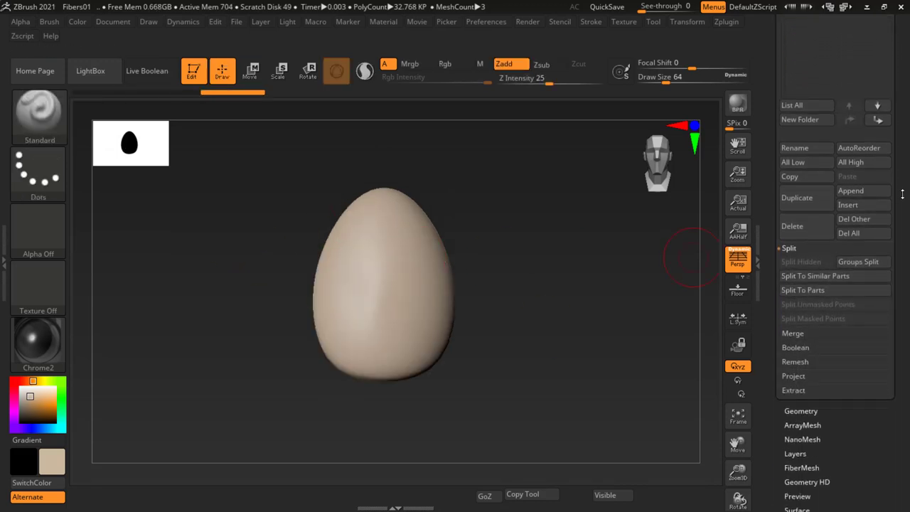
click(818, 248)
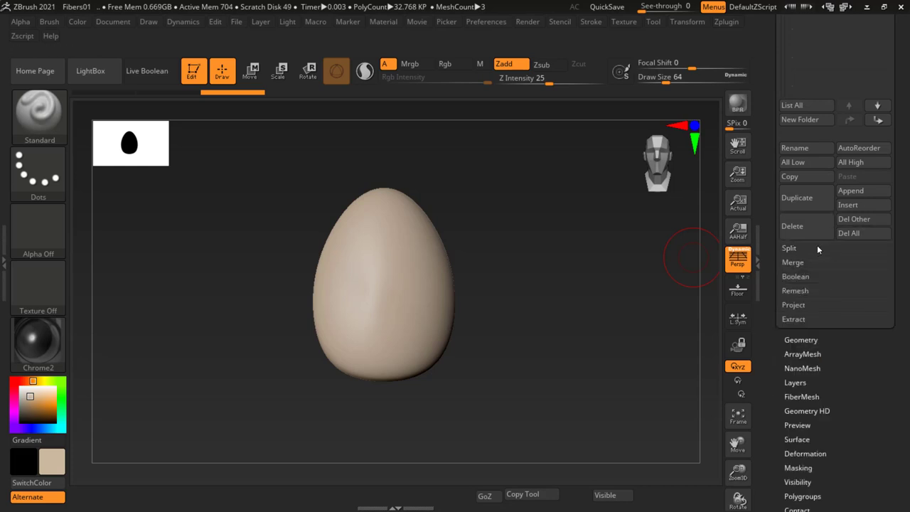
click(793, 263)
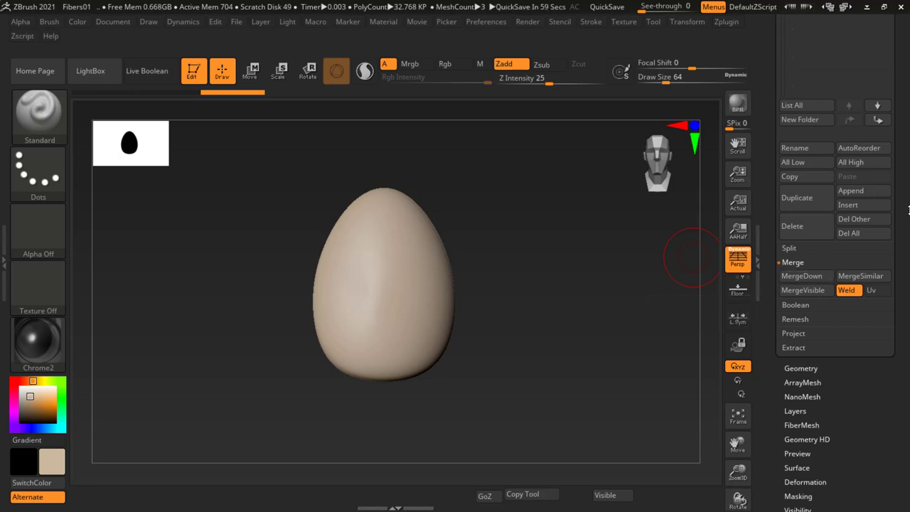
drag(905, 209, 903, 292)
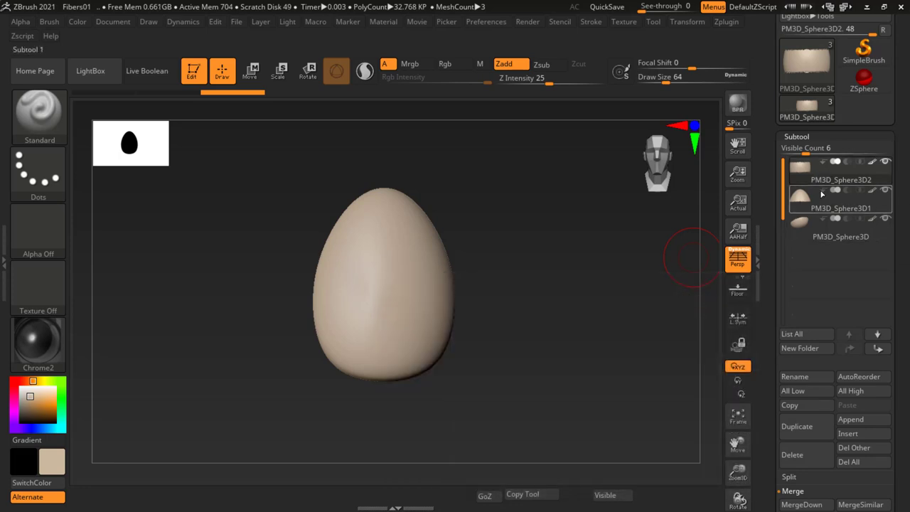
drag(906, 304, 898, 224)
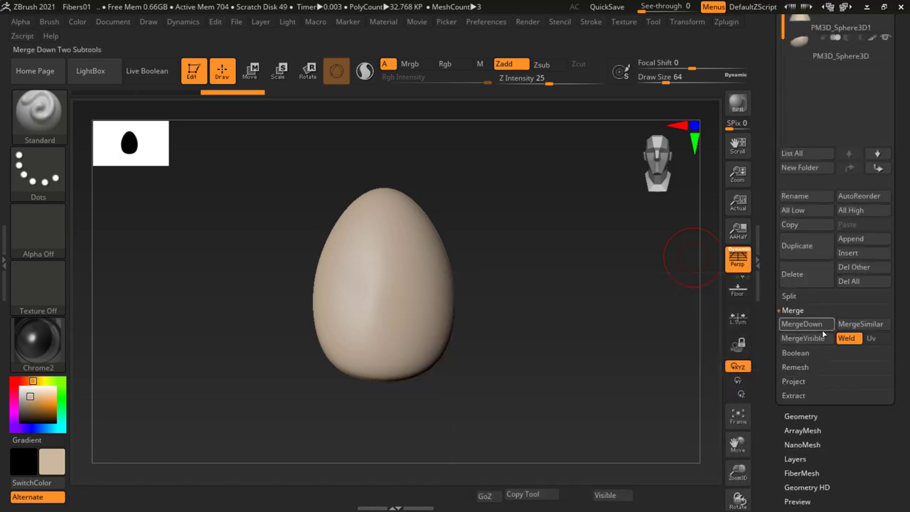
Apply MergeDown twice, confirming each, to combine all pieces into PM3D_Sphere3D2
click(801, 323)
click(697, 351)
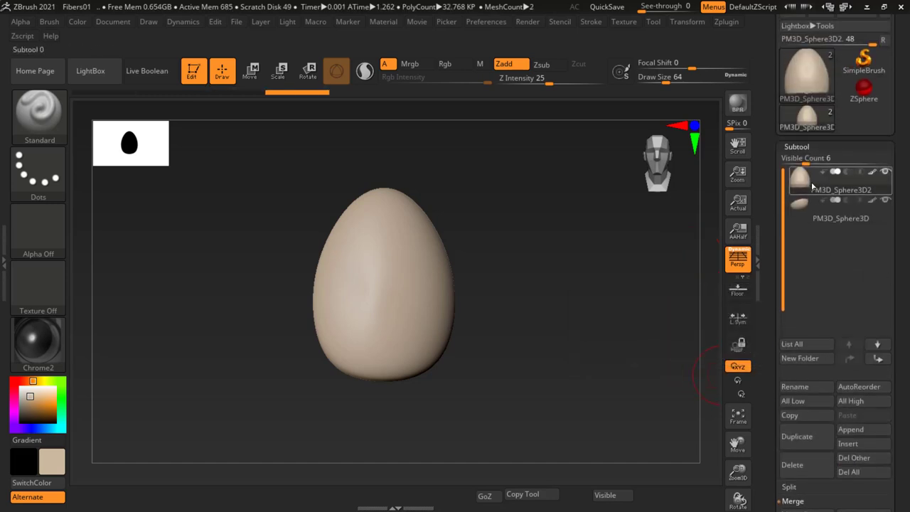
drag(908, 342, 903, 220)
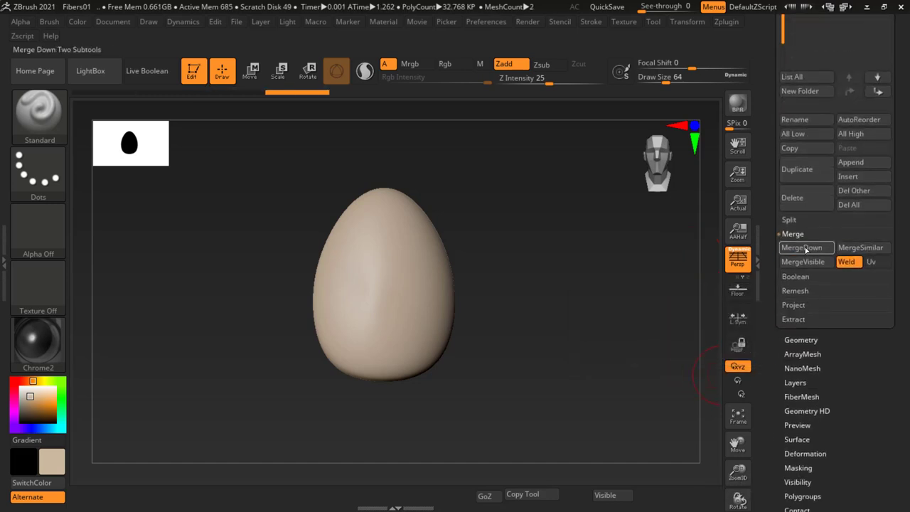
click(801, 247)
click(697, 270)
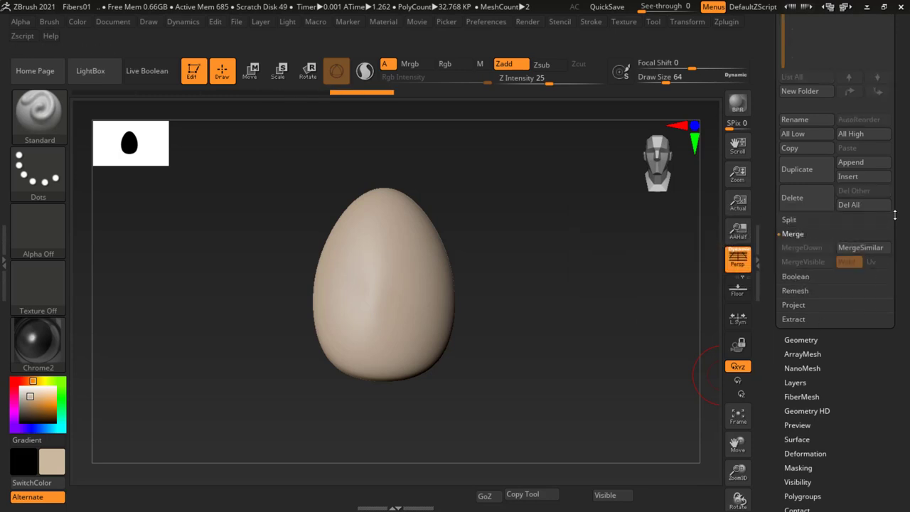
scroll(823, 324, up, 5)
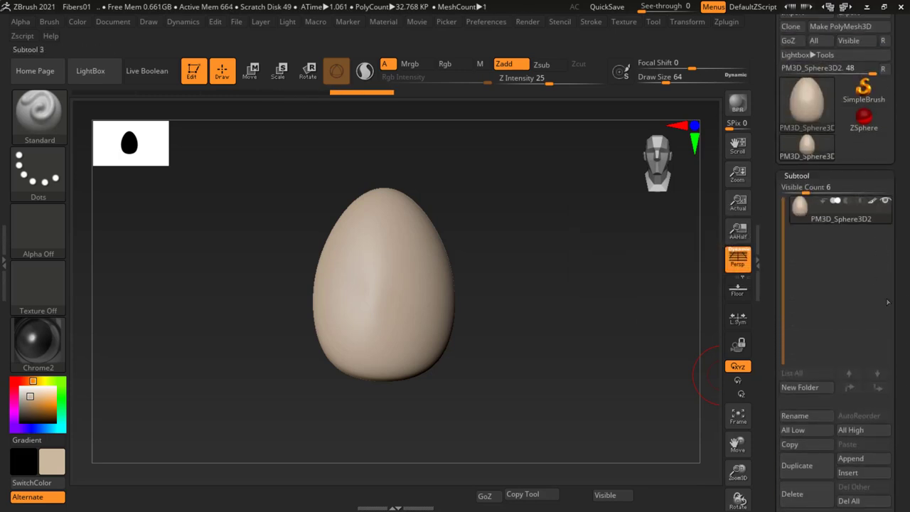
drag(908, 325, 900, 214)
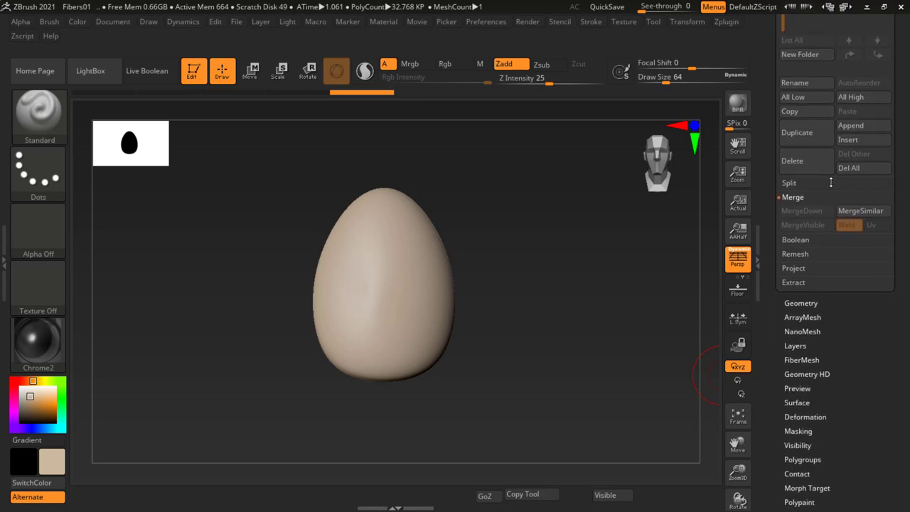
Toggle the Split and Merge sub-palettes to show PM3D_Sphere3D2 as the only subtool
click(831, 182)
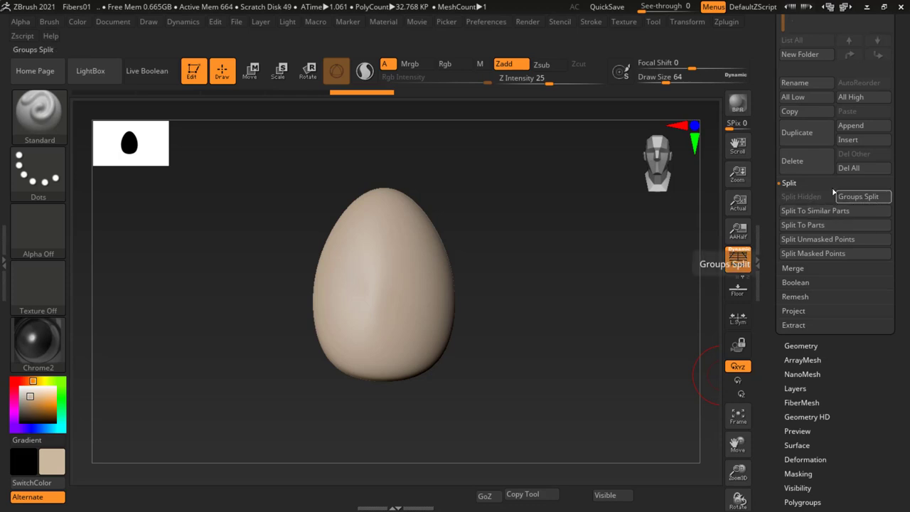
click(820, 185)
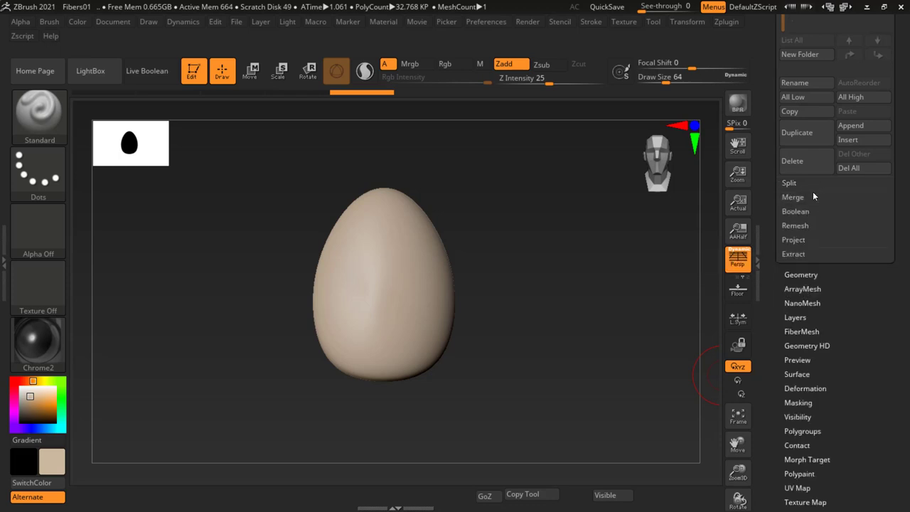
click(809, 198)
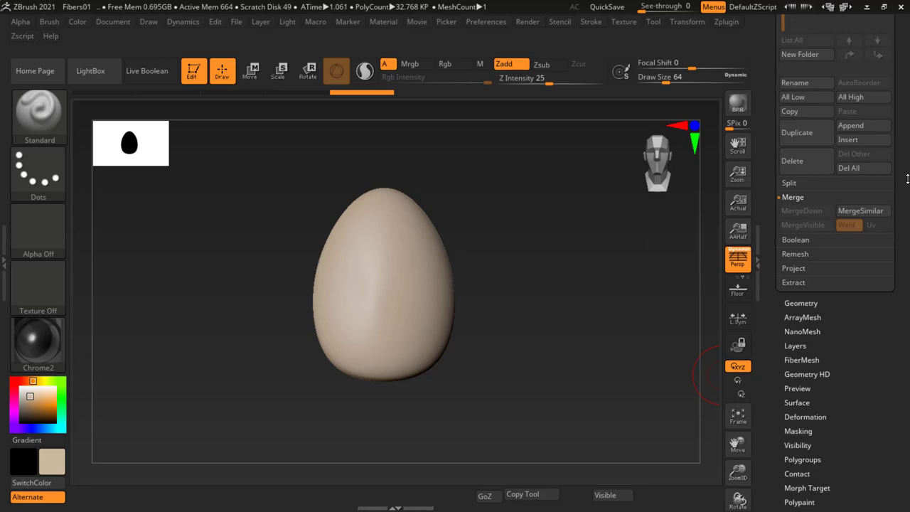
scroll(811, 235, up, 1)
scroll(788, 252, up, 1)
click(788, 237)
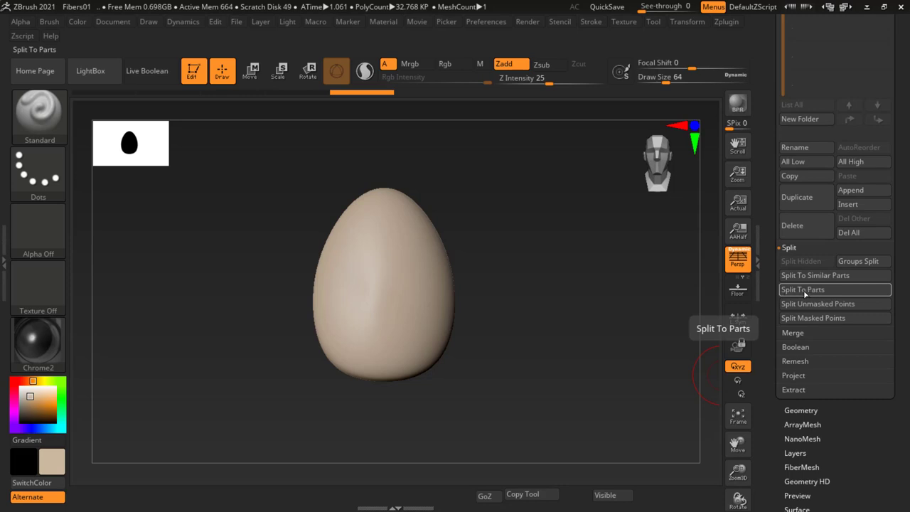
scroll(902, 200, up, 1)
drag(902, 200, 902, 163)
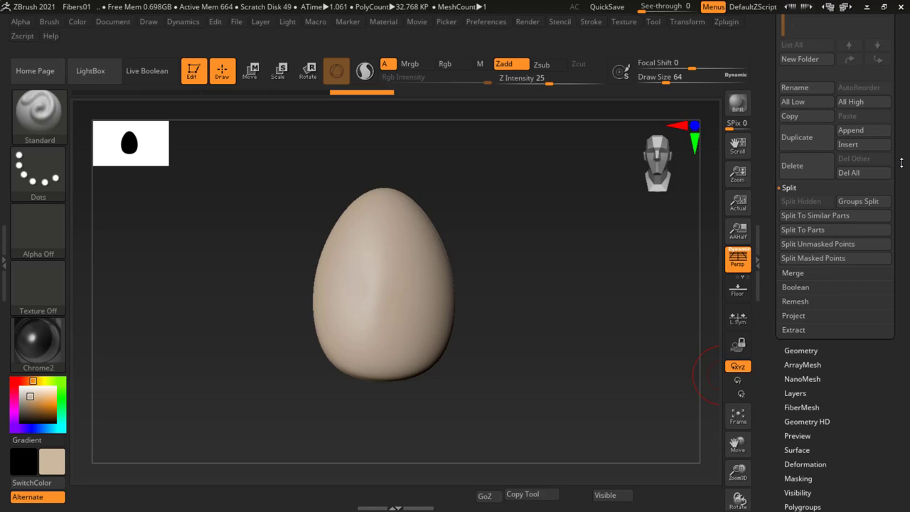
scroll(907, 199, up, 3)
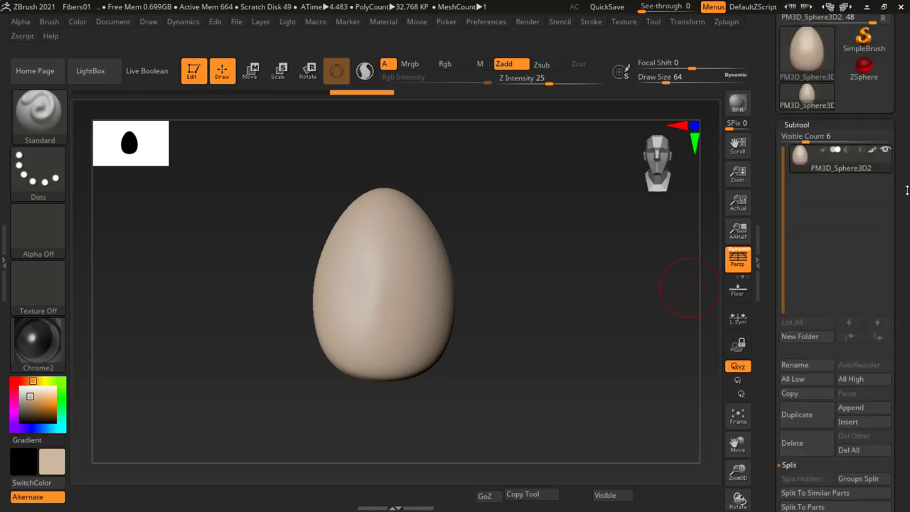
scroll(906, 189, down, 2)
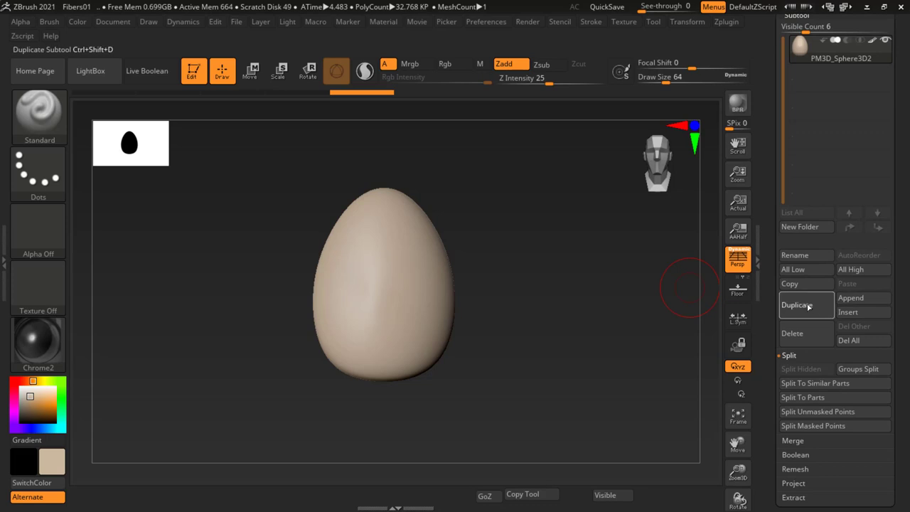
Duplicate the egg twice, then rotate one copy about 18 degrees and slide it left
click(809, 305)
click(809, 306)
scroll(908, 222, up, 2)
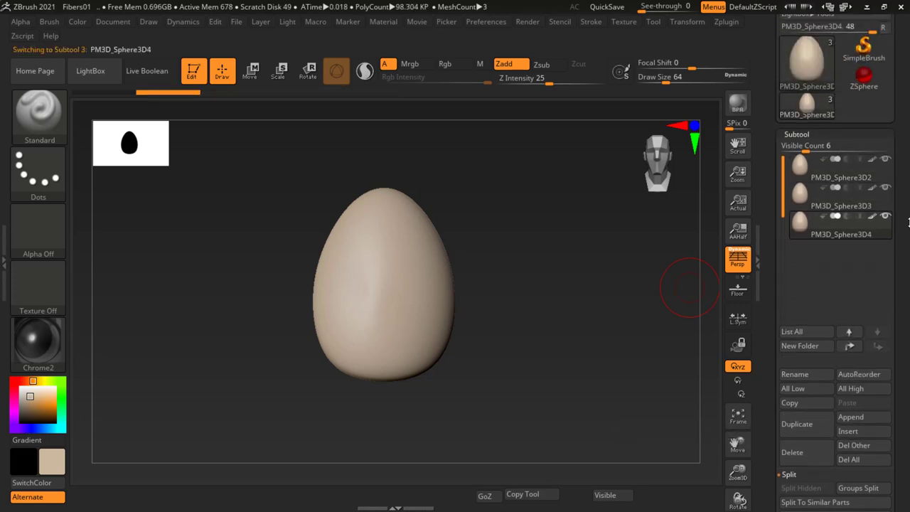
key(w)
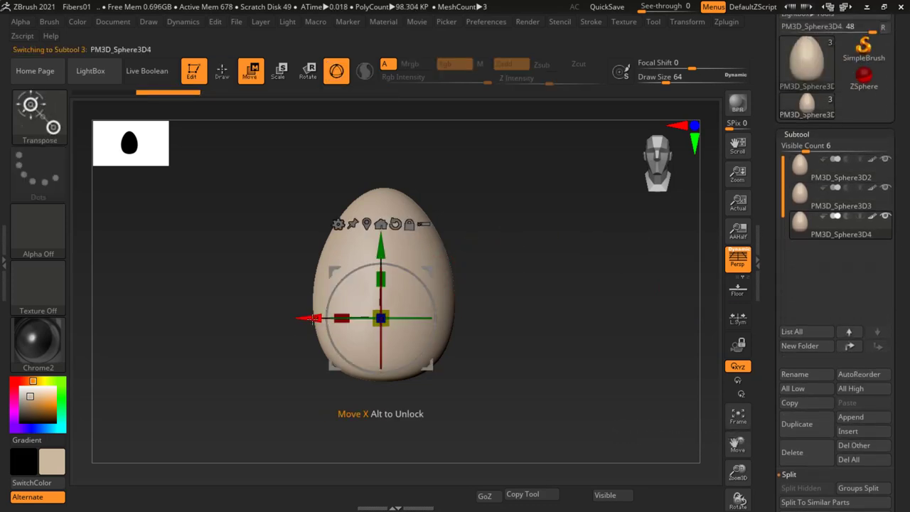
drag(409, 271, 394, 263)
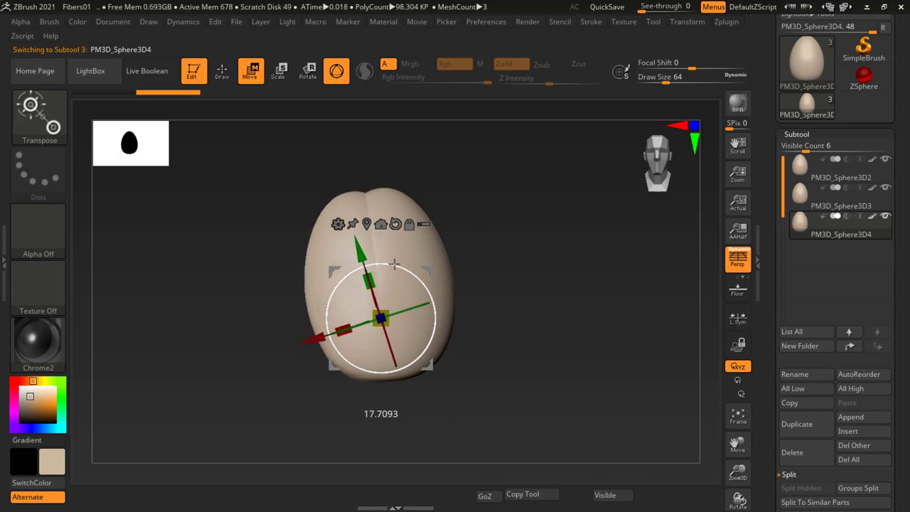
drag(313, 339, 279, 335)
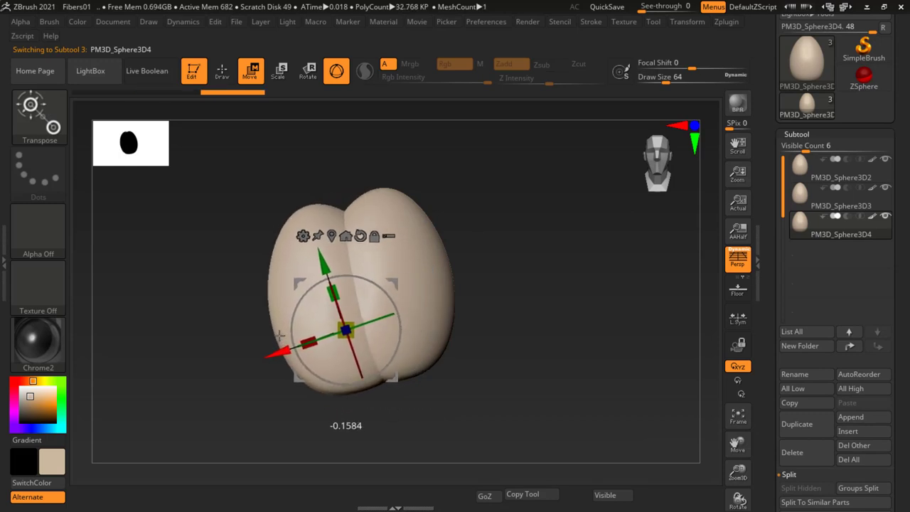
drag(345, 329, 329, 323)
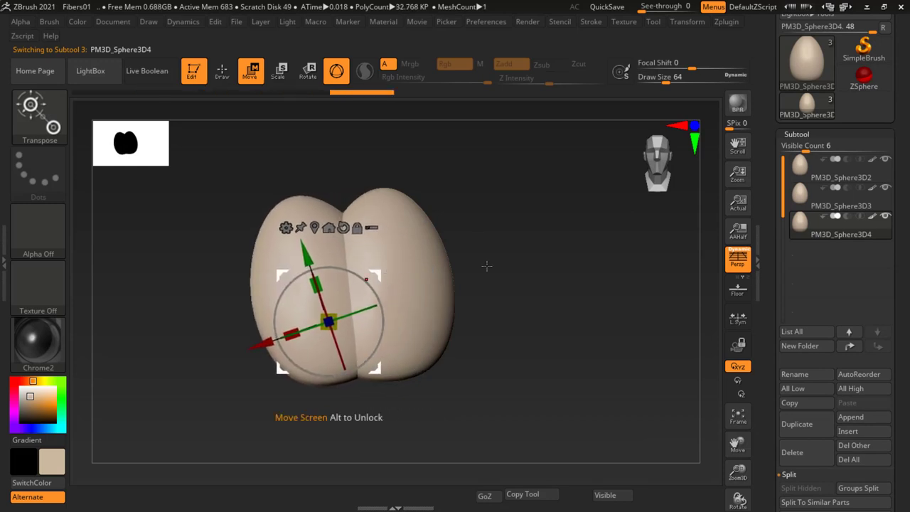
Tilt PM3D_Sphere3D3 about 22 degrees the other way and slide the middle egg right
key(Up)
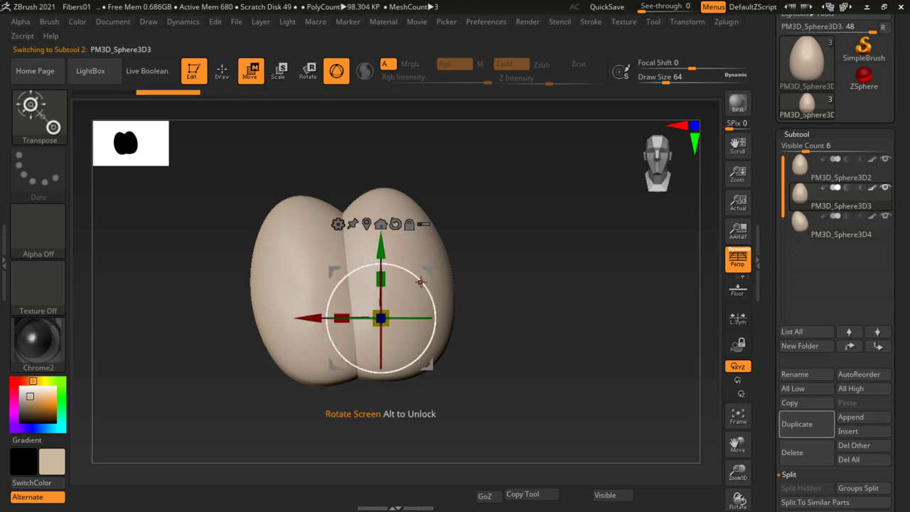
drag(420, 282, 424, 355)
drag(381, 318, 402, 317)
key(ctrl+z)
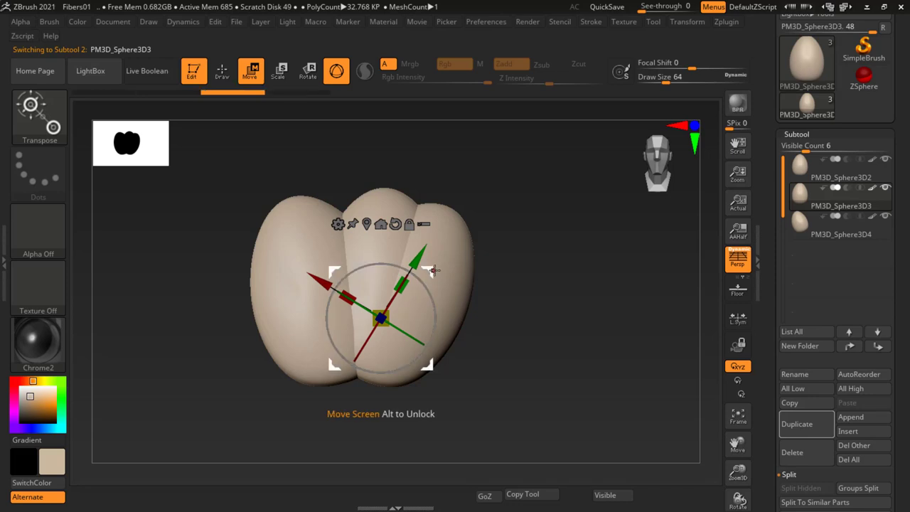
drag(434, 270, 506, 276)
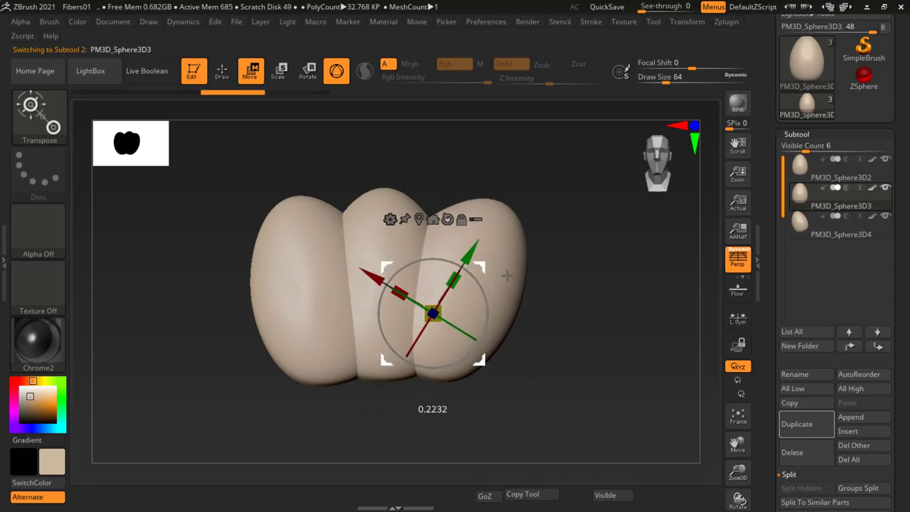
mouse_move(607, 270)
mouse_down()
mouse_move(571, 292)
mouse_move(561, 275)
mouse_up()
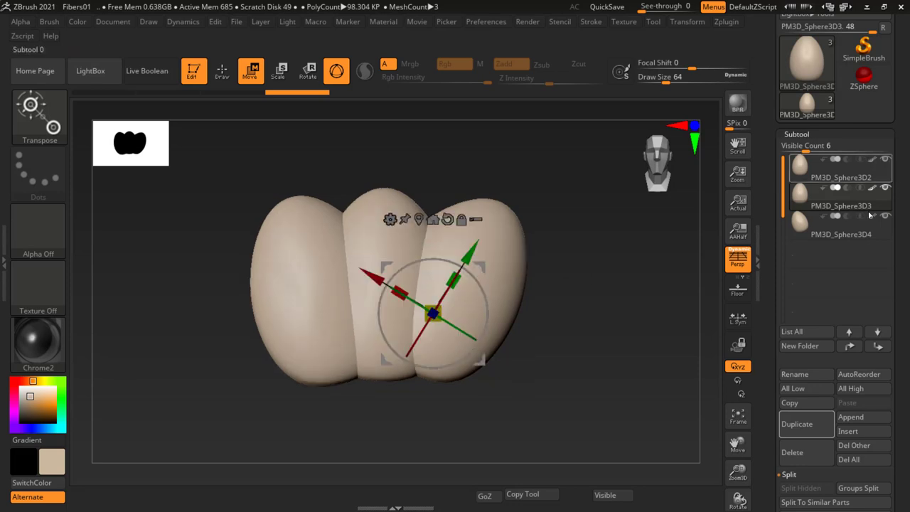
Merge the three eggs down into PM3D_Sphere3D2 using two confirmed MergeDown operations
click(829, 175)
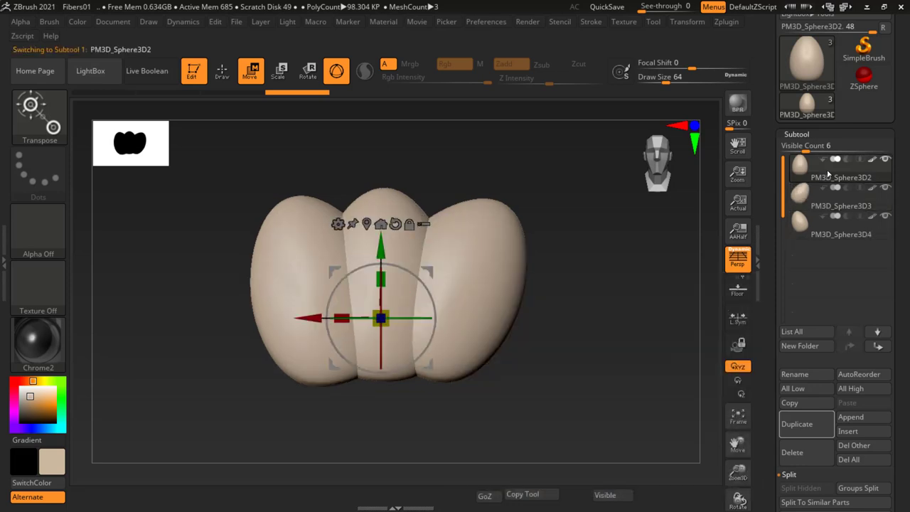
scroll(875, 242, down, 8)
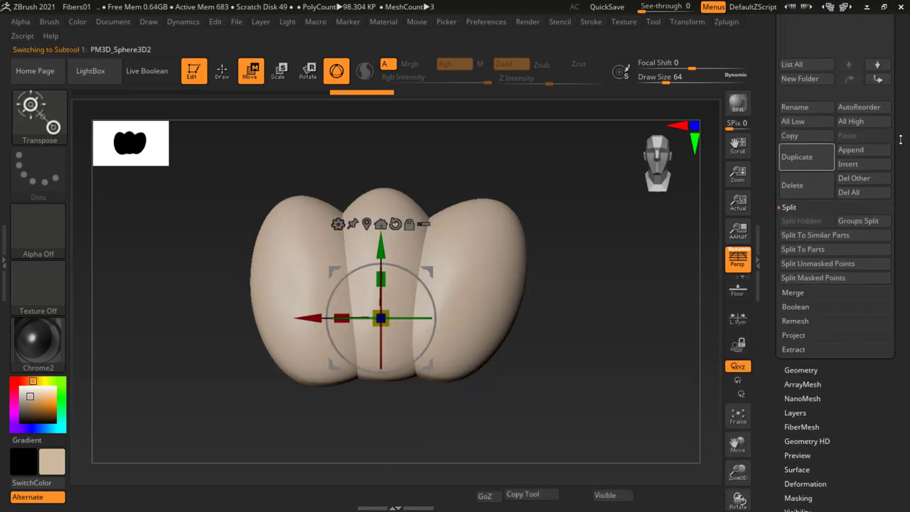
click(801, 280)
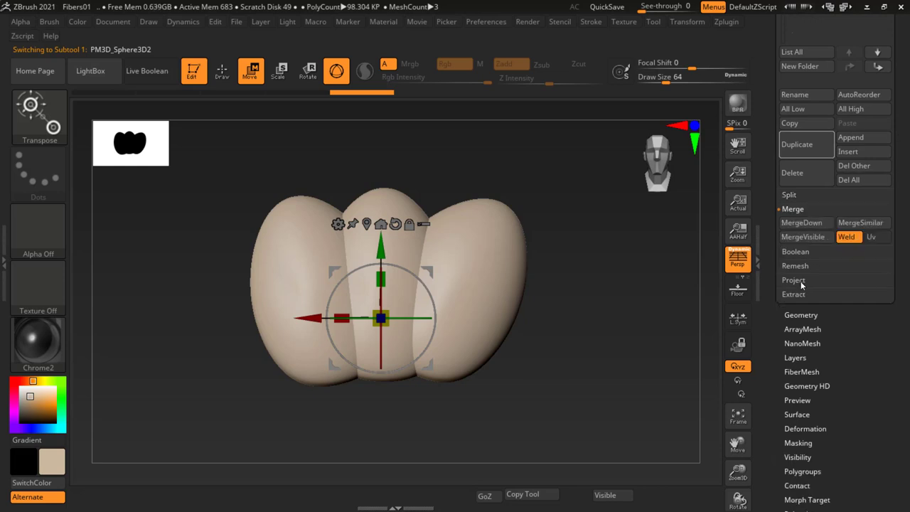
click(800, 223)
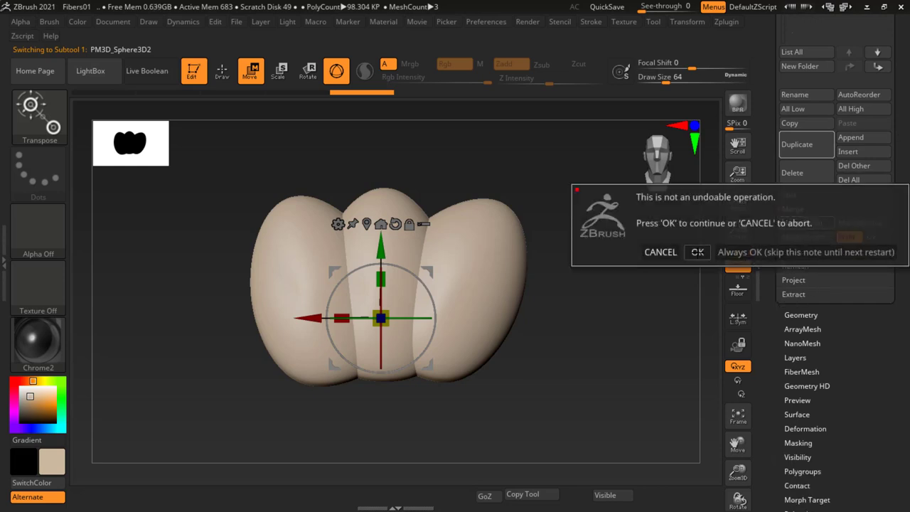
click(697, 252)
click(807, 223)
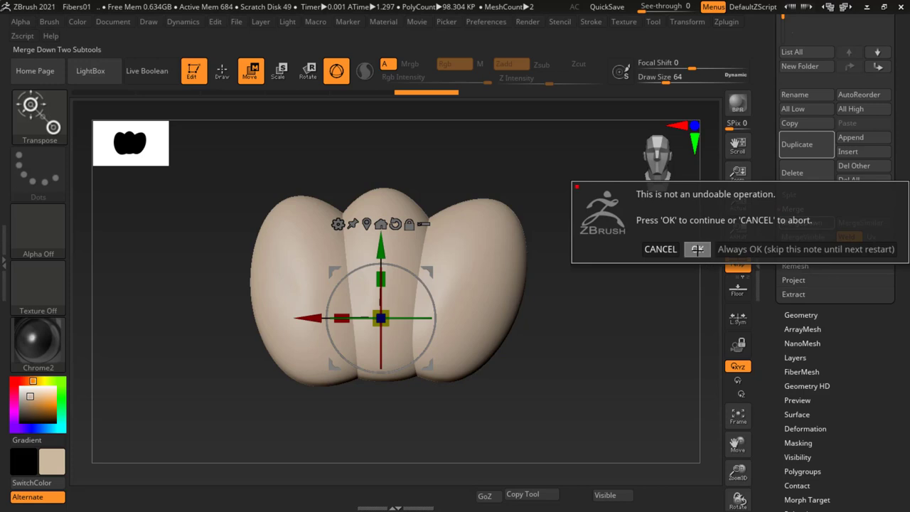
click(698, 249)
scroll(907, 210, up, 5)
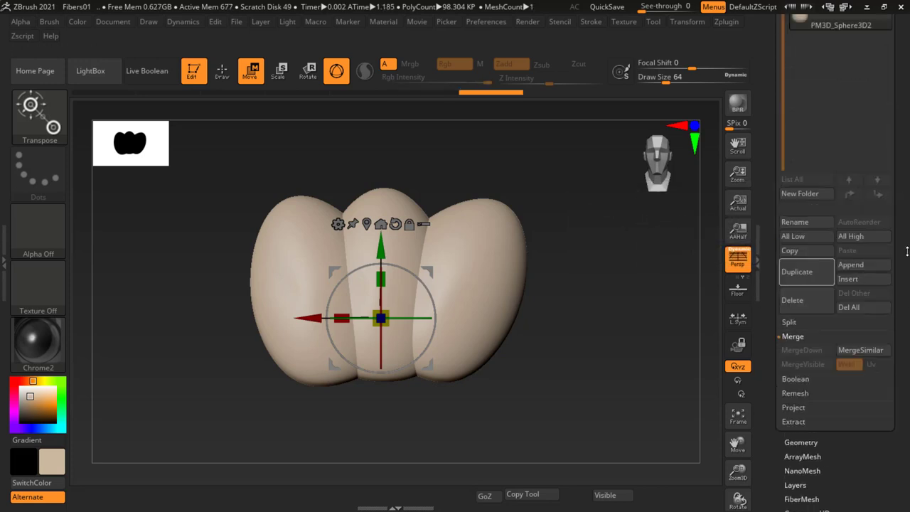
key(q)
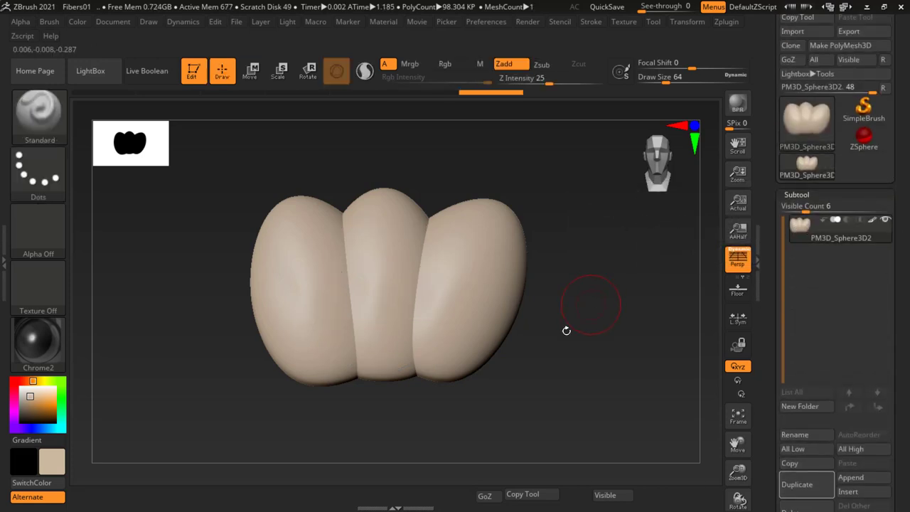
mouse_move(552, 341)
mouse_down()
mouse_move(590, 342)
mouse_move(632, 323)
mouse_move(582, 335)
mouse_move(561, 319)
mouse_move(575, 308)
mouse_move(558, 312)
mouse_up()
alt+drag(529, 386, 547, 370)
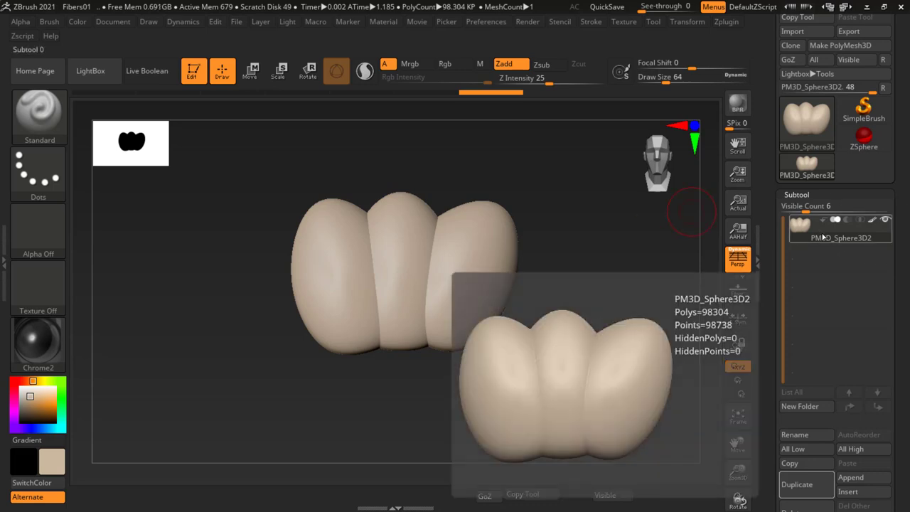
Use Split To Parts on the merged mesh to get three egg subtools, MeshCount 3
drag(908, 305, 906, 219)
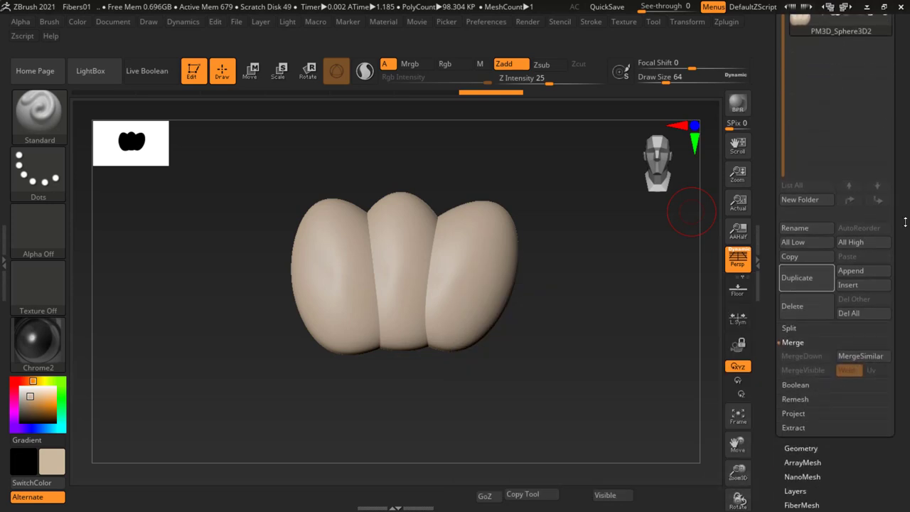
click(790, 275)
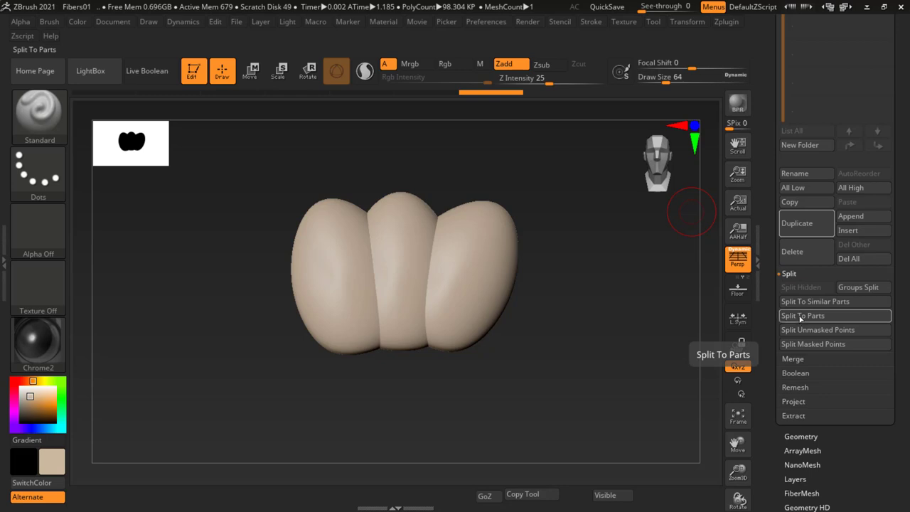
click(800, 317)
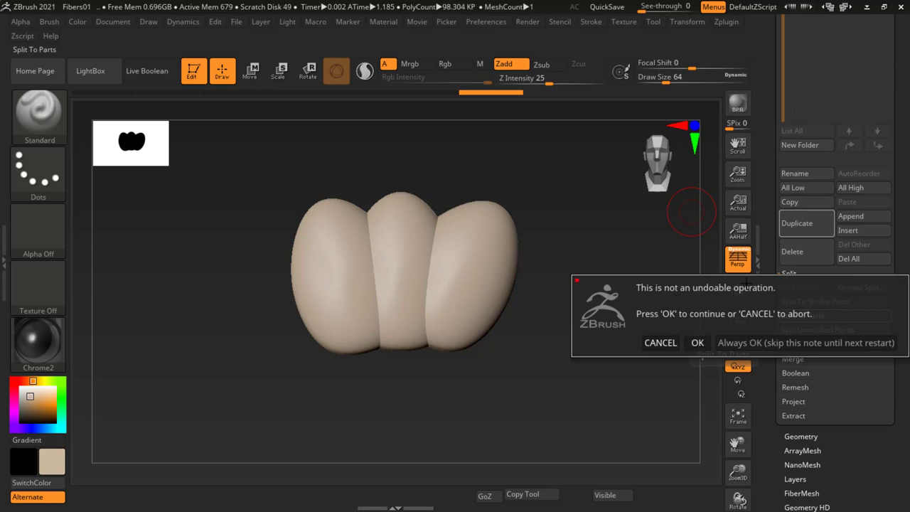
click(697, 343)
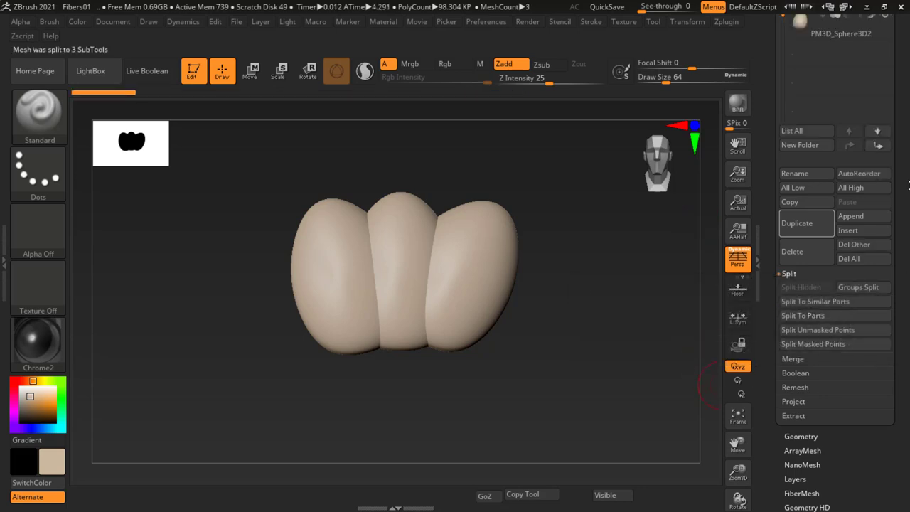
drag(909, 185, 906, 243)
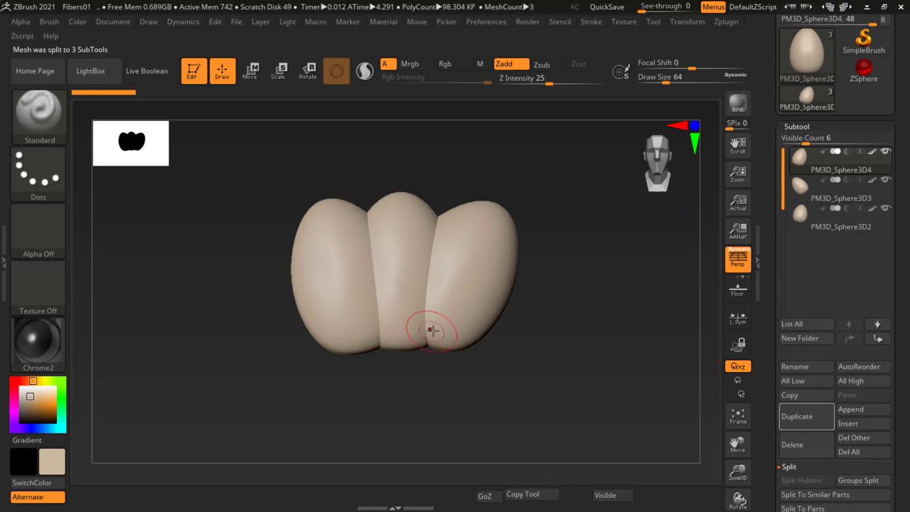
key(w)
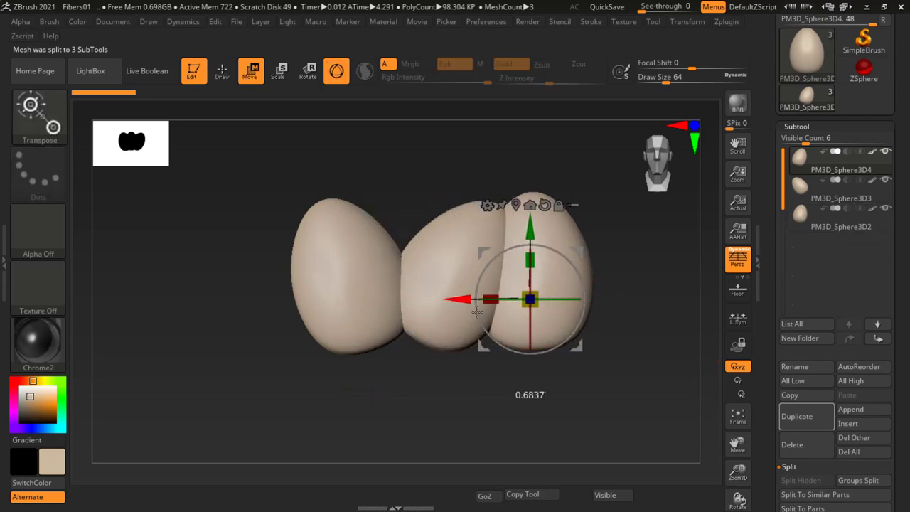
drag(326, 300, 522, 300)
key(ctrl+z)
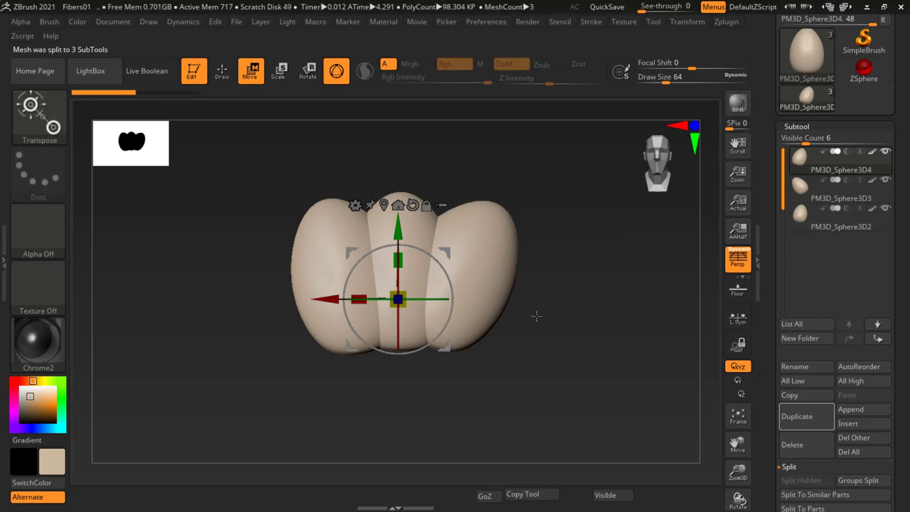
key(q)
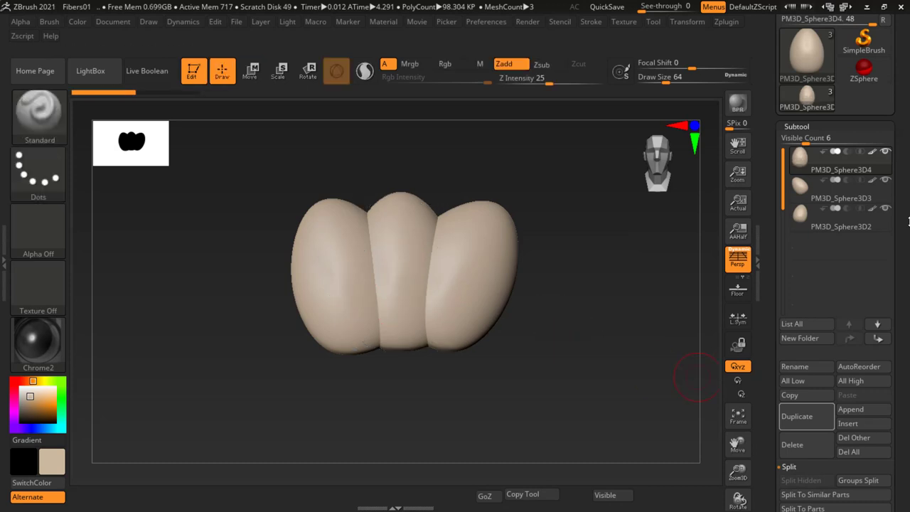
scroll(906, 253, down, 5)
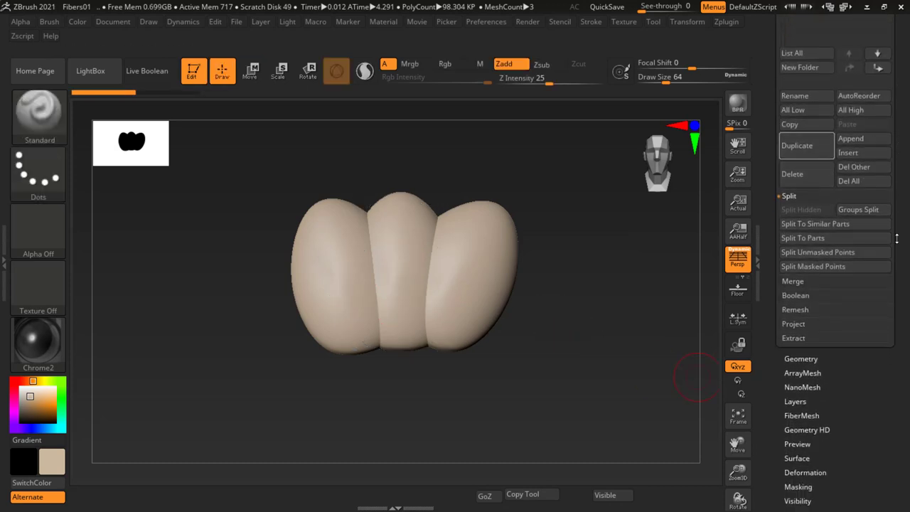
scroll(839, 235, down, 1)
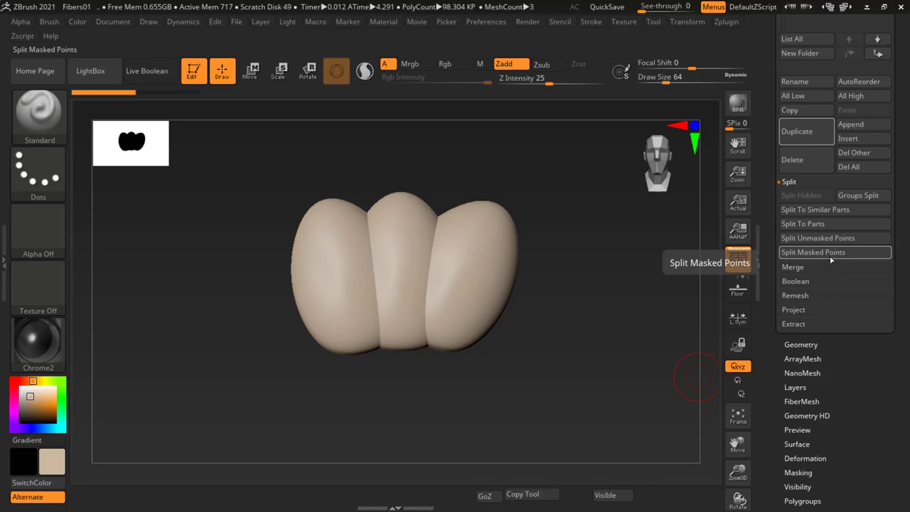
drag(901, 173, 904, 255)
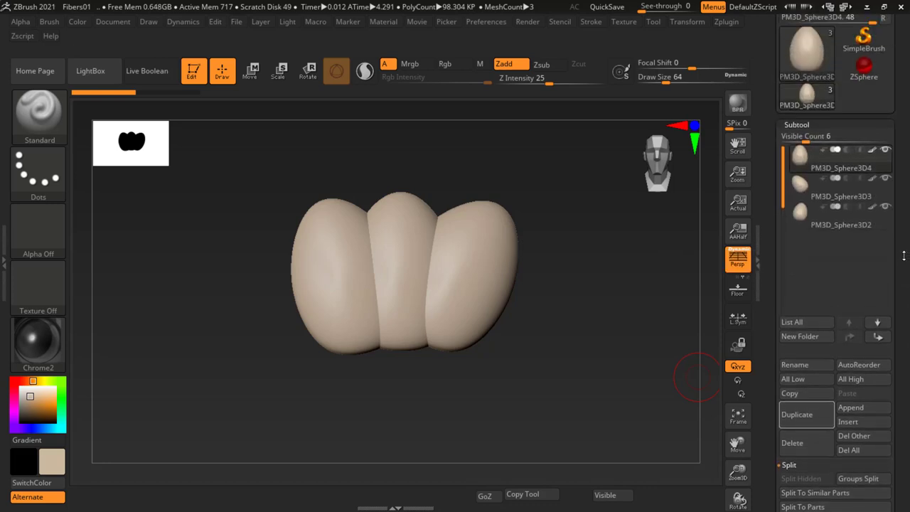
Delete the PM3D_Sphere3D3 and PM3D_Sphere3D2 subtools, leaving only PM3D_Sphere3D4
key(alt+Down)
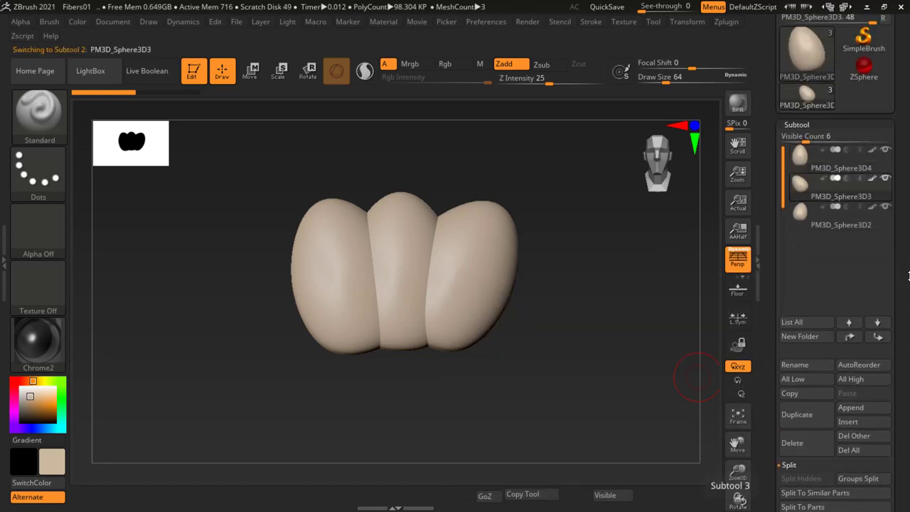
drag(905, 215, 900, 176)
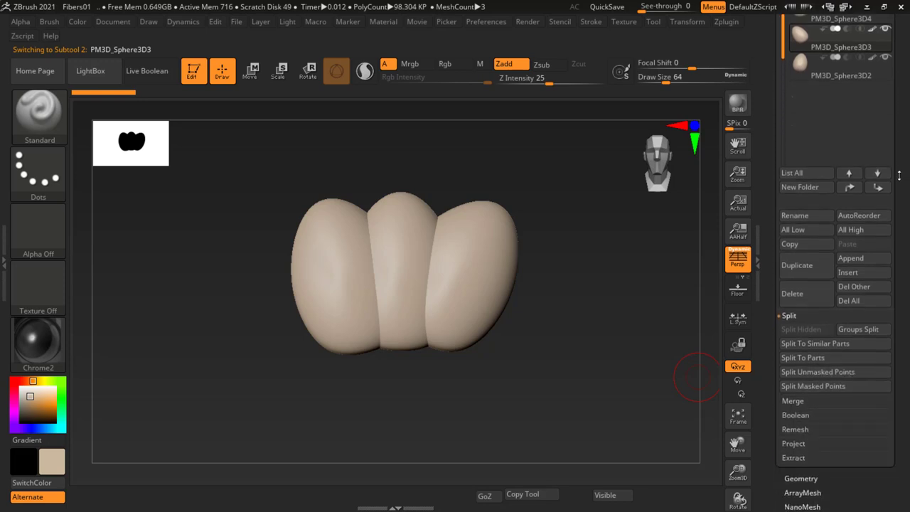
click(808, 300)
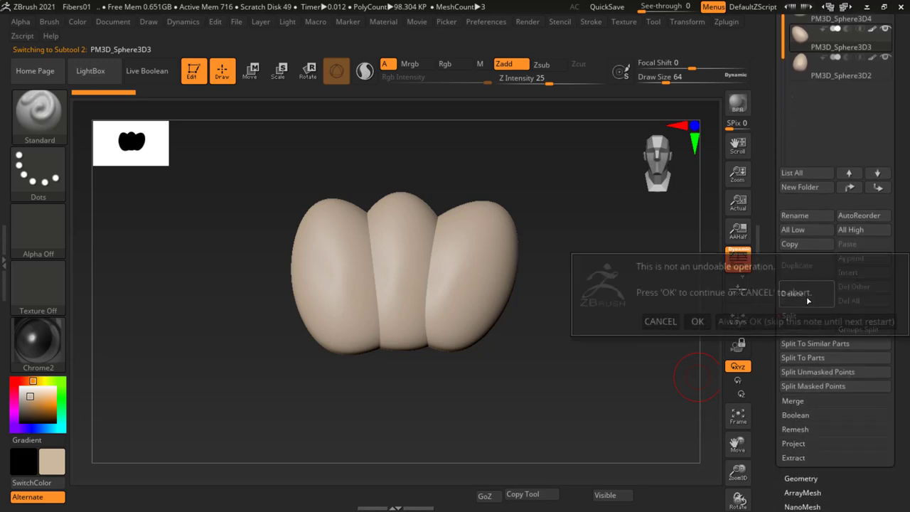
click(697, 322)
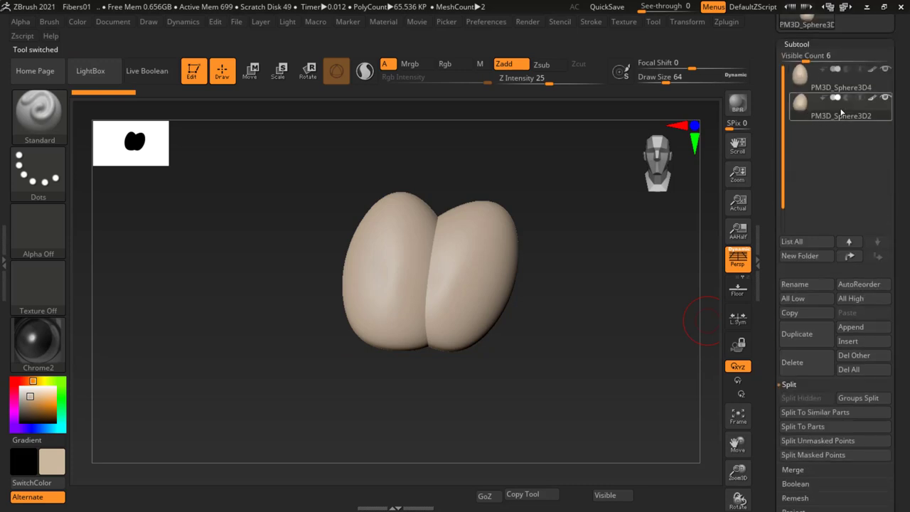
drag(904, 313, 902, 133)
scroll(866, 194, up, 3)
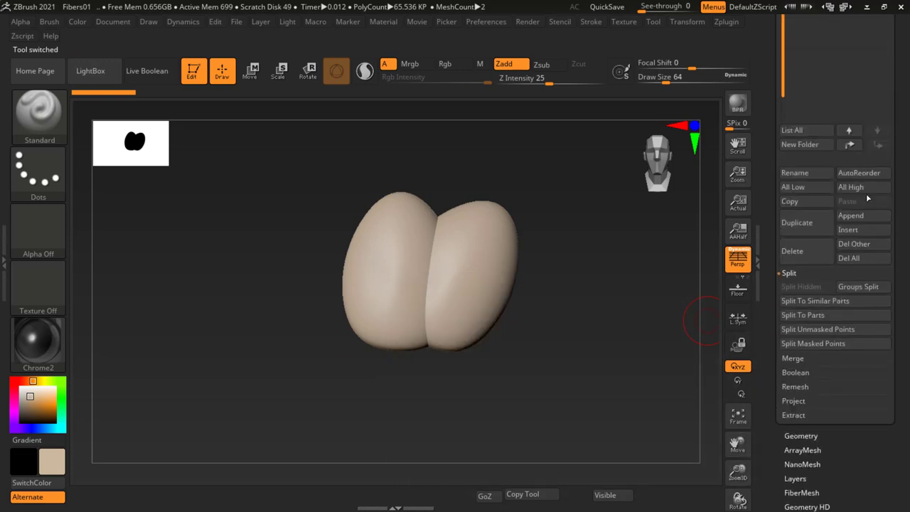
click(804, 246)
click(696, 277)
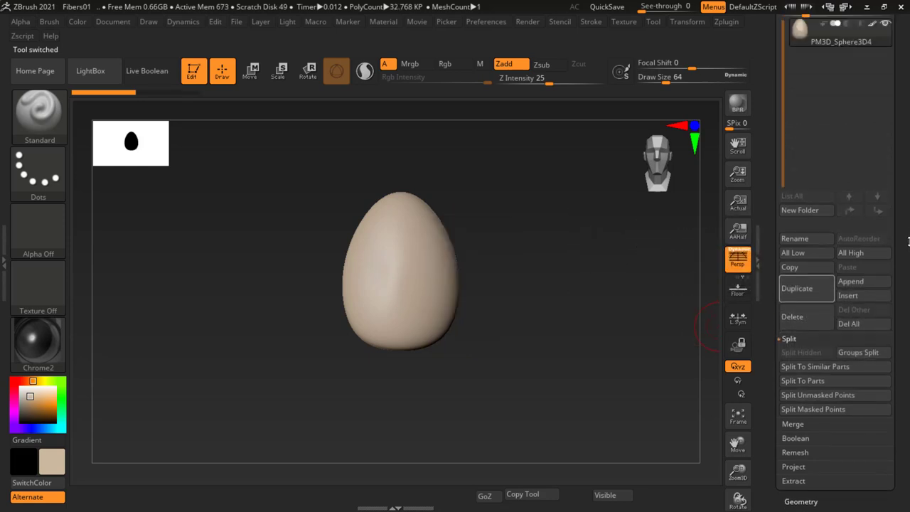
Paint a round MaskPen mask patch on the side of the egg
scroll(908, 187, up, 3)
scroll(908, 233, down, 5)
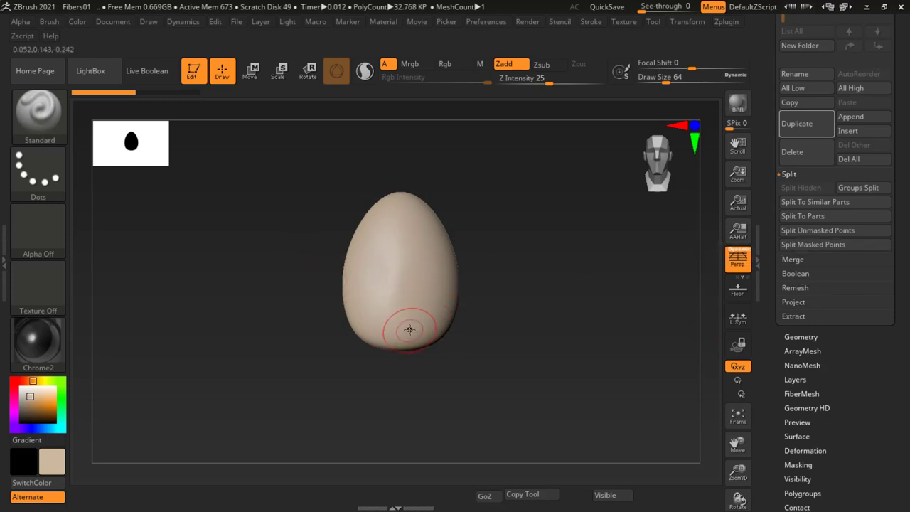
mouse_move(412, 288)
ctrl+mouse_down()
mouse_move(401, 287)
mouse_move(411, 280)
mouse_move(388, 284)
mouse_move(420, 278)
mouse_move(407, 308)
mouse_move(370, 292)
mouse_move(390, 250)
mouse_move(435, 262)
mouse_move(445, 290)
mouse_move(552, 246)
mouse_move(508, 258)
mouse_move(532, 278)
ctrl+mouse_up()
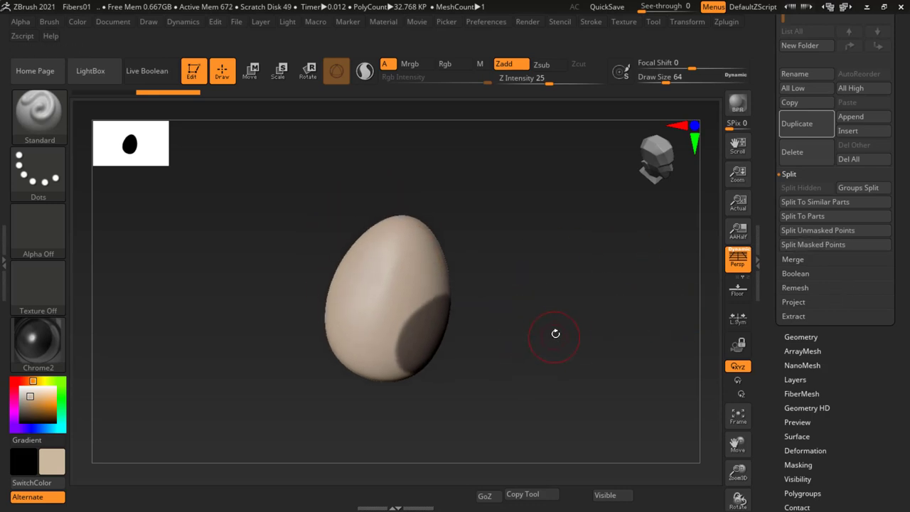
Split the egg at the mask with Split Unmasked Points, giving MeshCount 2
shift+drag(536, 342, 523, 305)
alt+drag(548, 355, 489, 296)
ctrl+right_drag(489, 295, 488, 294)
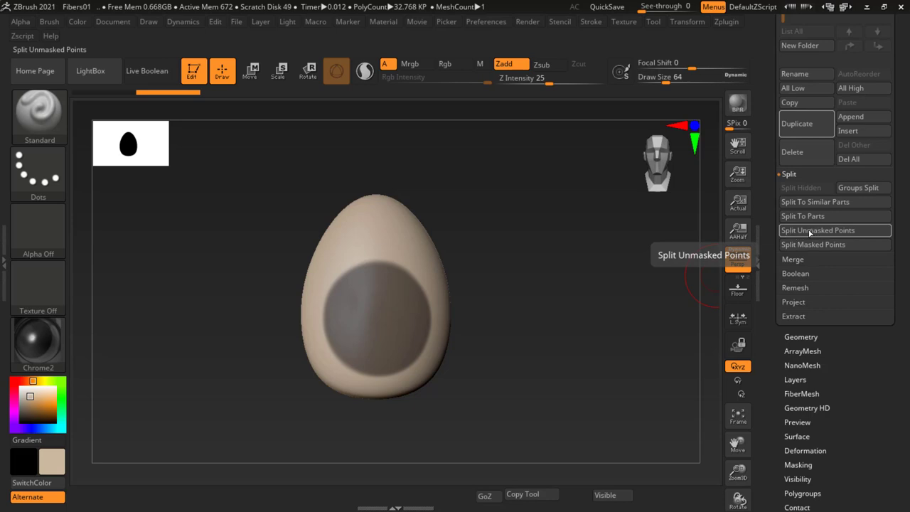
click(810, 231)
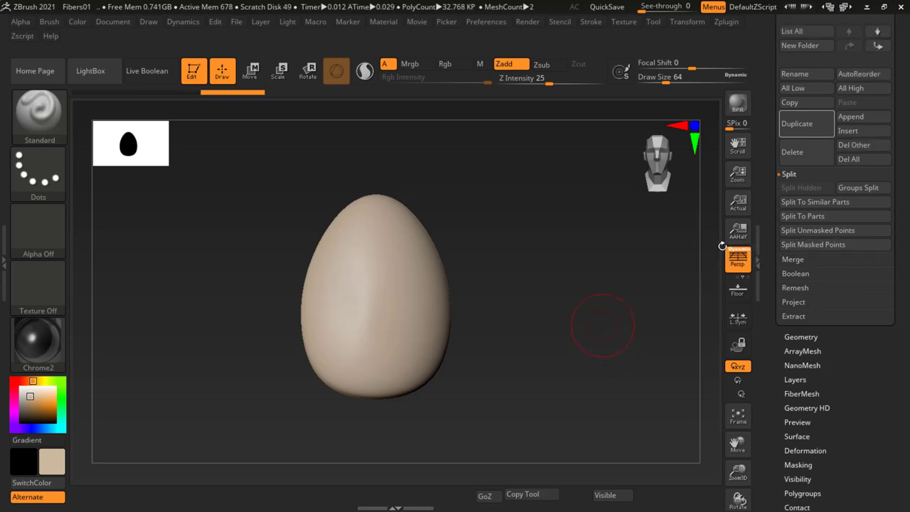
scroll(902, 109, up, 5)
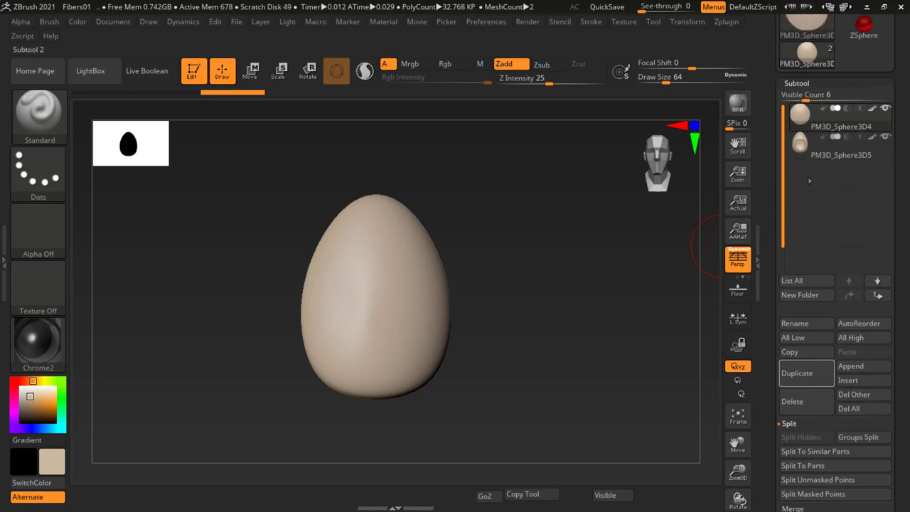
drag(577, 234, 607, 249)
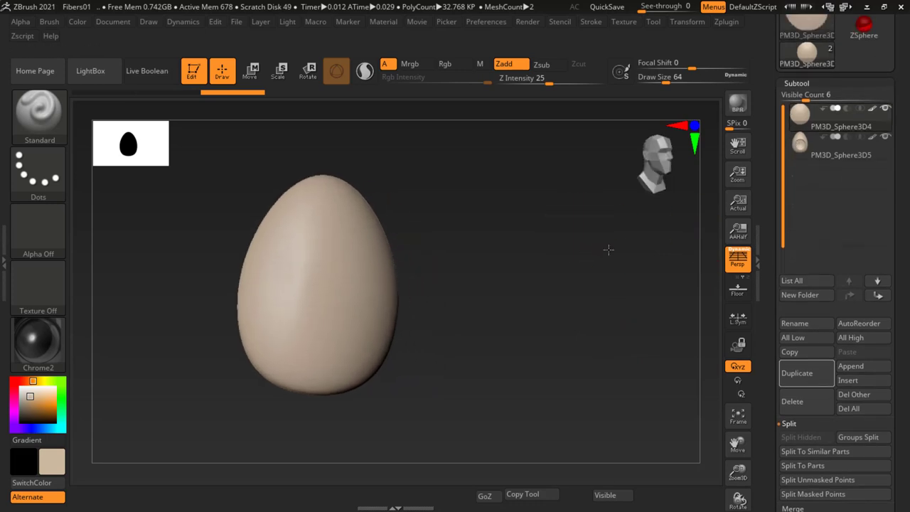
click(886, 136)
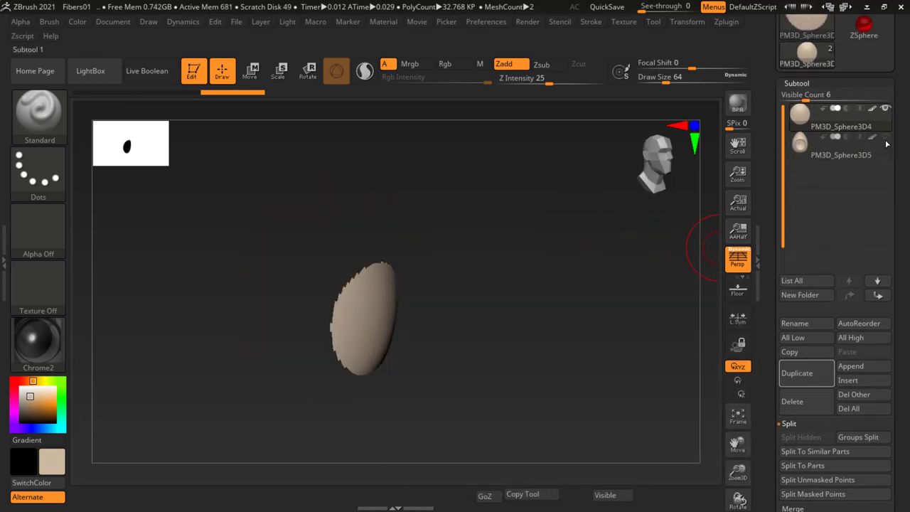
mouse_move(533, 330)
mouse_down()
mouse_move(443, 326)
mouse_move(349, 270)
mouse_up()
click(856, 158)
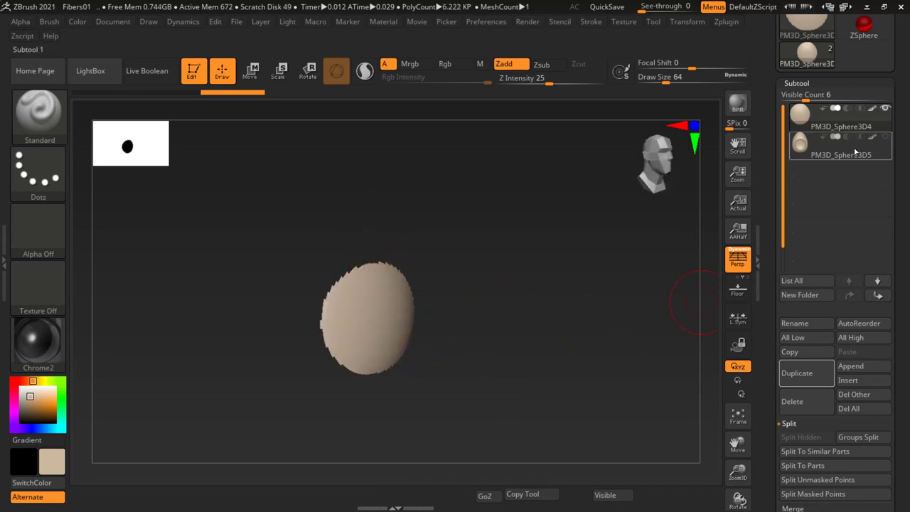
click(886, 108)
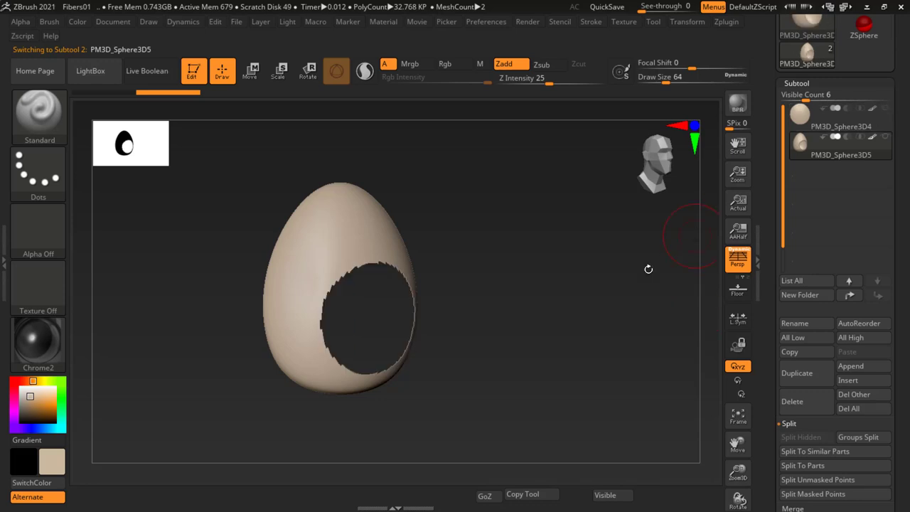
drag(545, 264, 346, 349)
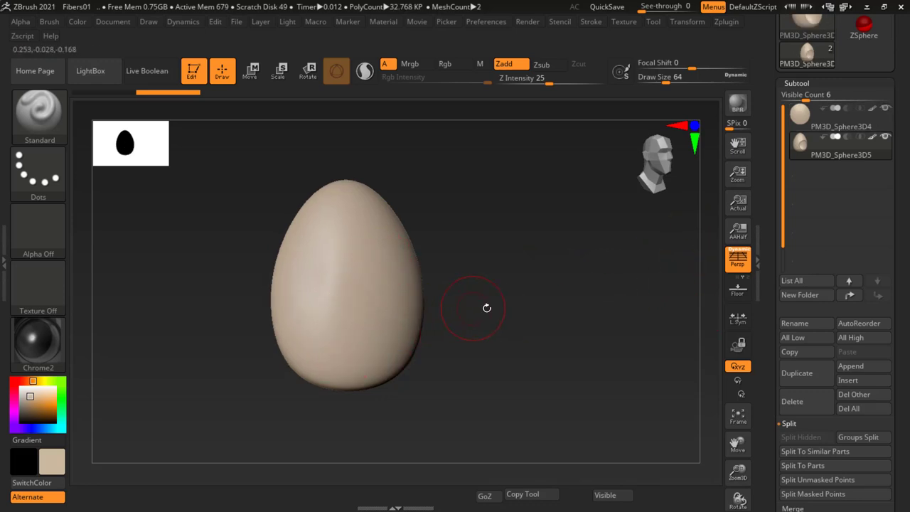
drag(902, 284, 902, 192)
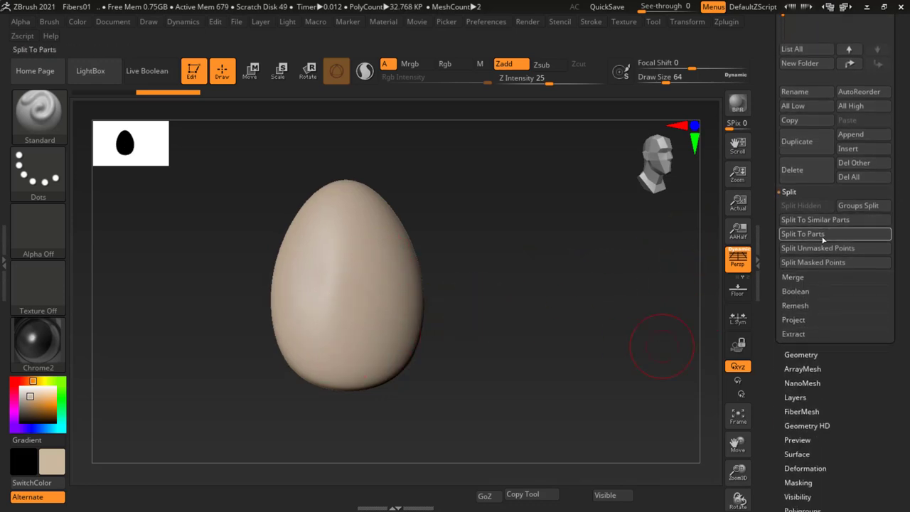
MergeVisible the shell and patch, then select the new 32,768-polygon Merged_PM3D_Sphere3D5 tool
click(795, 277)
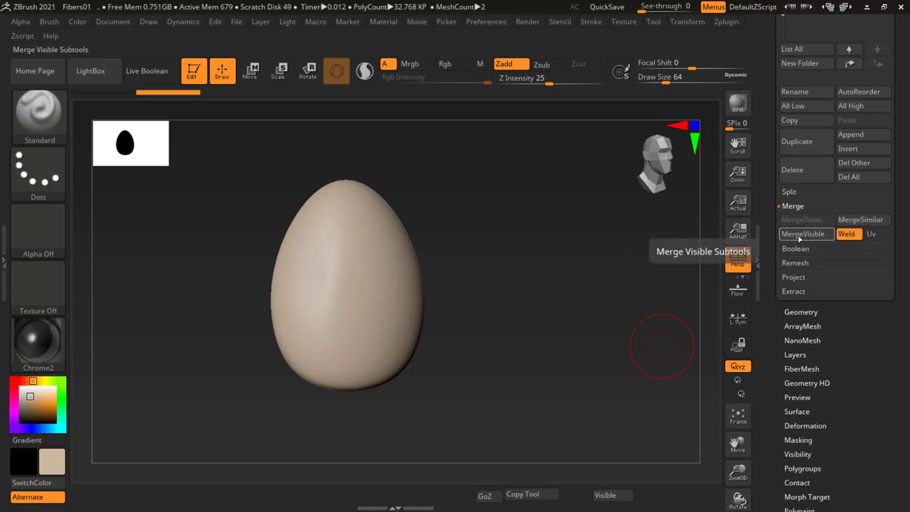
scroll(854, 185, up, 5)
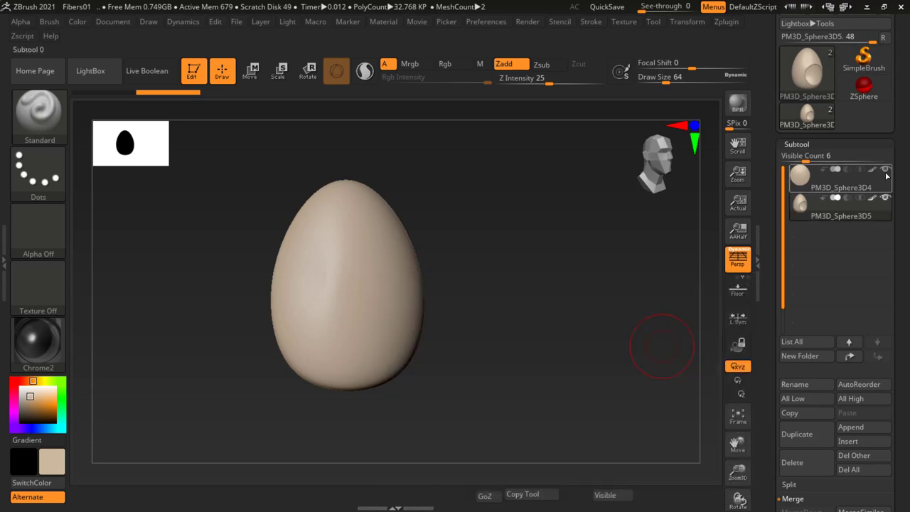
scroll(840, 284, down, 8)
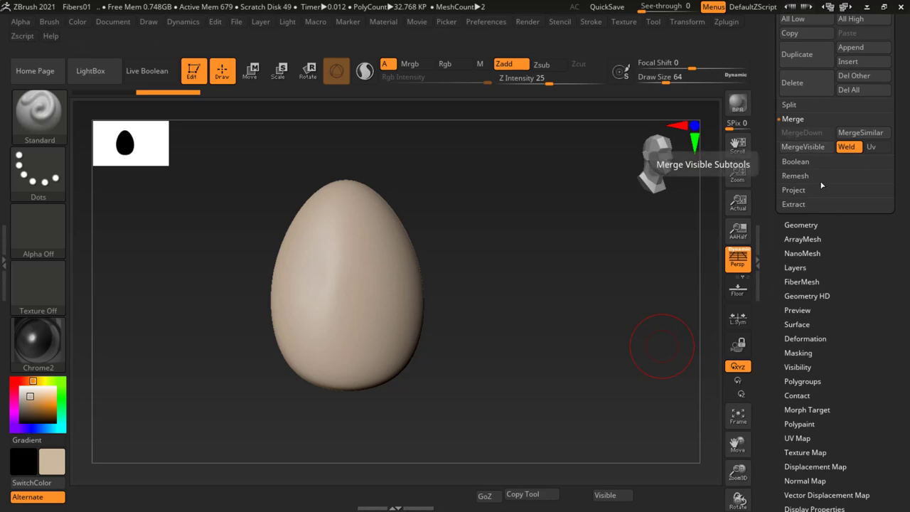
scroll(909, 205, up, 3)
scroll(839, 213, up, 7)
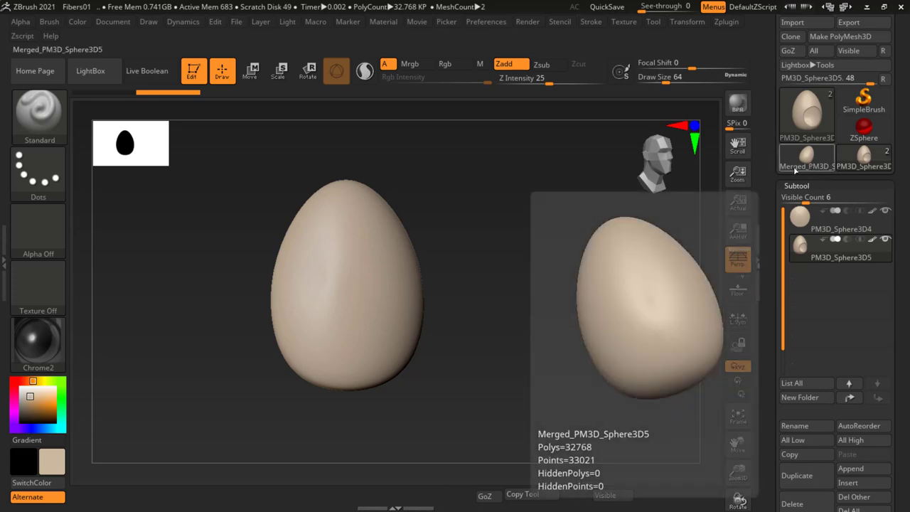
click(804, 157)
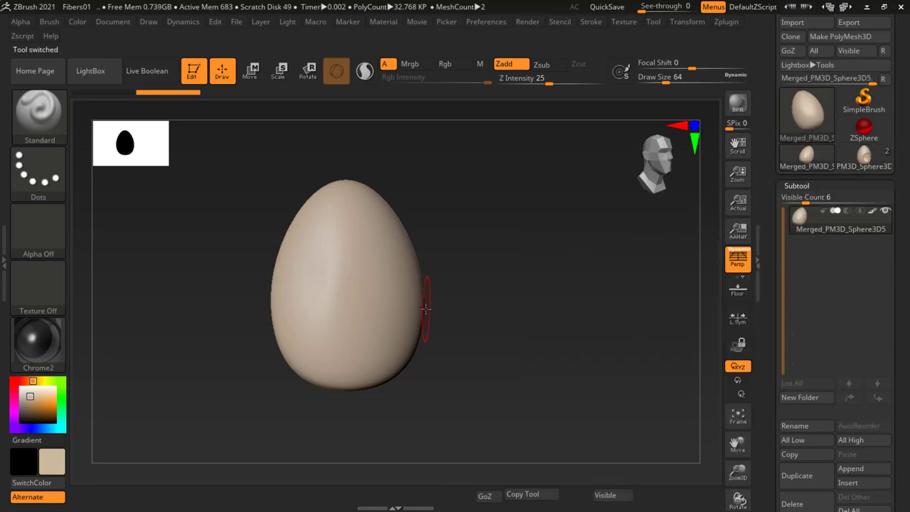
mouse_move(414, 323)
mouse_down()
mouse_move(420, 246)
mouse_move(424, 302)
mouse_move(365, 319)
mouse_move(420, 303)
mouse_move(392, 309)
mouse_up()
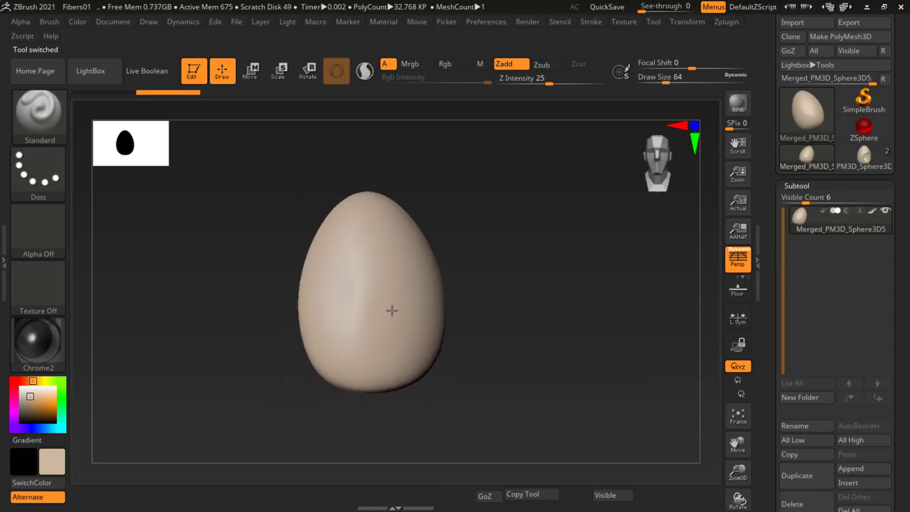
drag(903, 322, 903, 212)
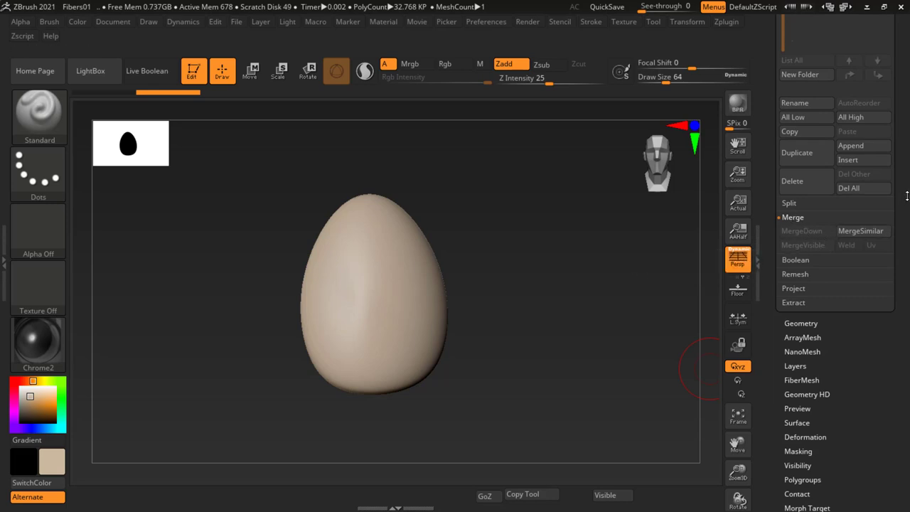
scroll(805, 236, up, 2)
click(803, 230)
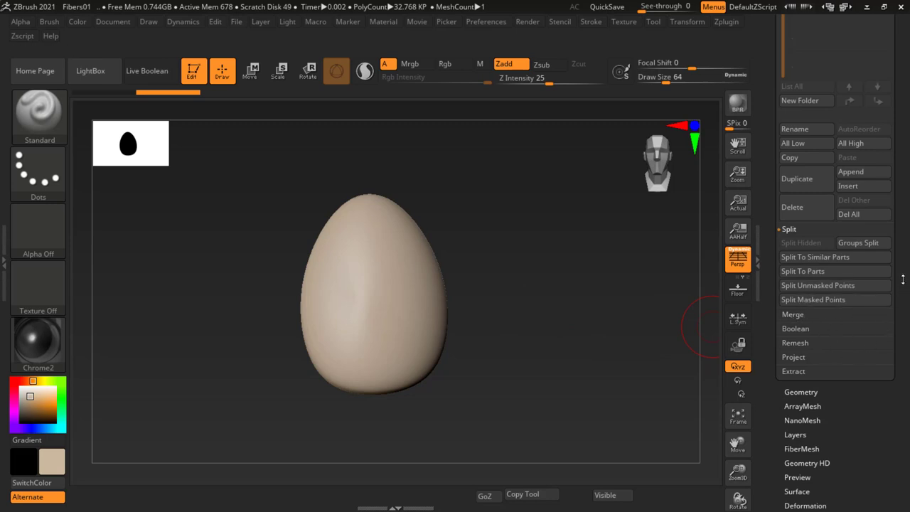
scroll(903, 279, down, 1)
click(791, 208)
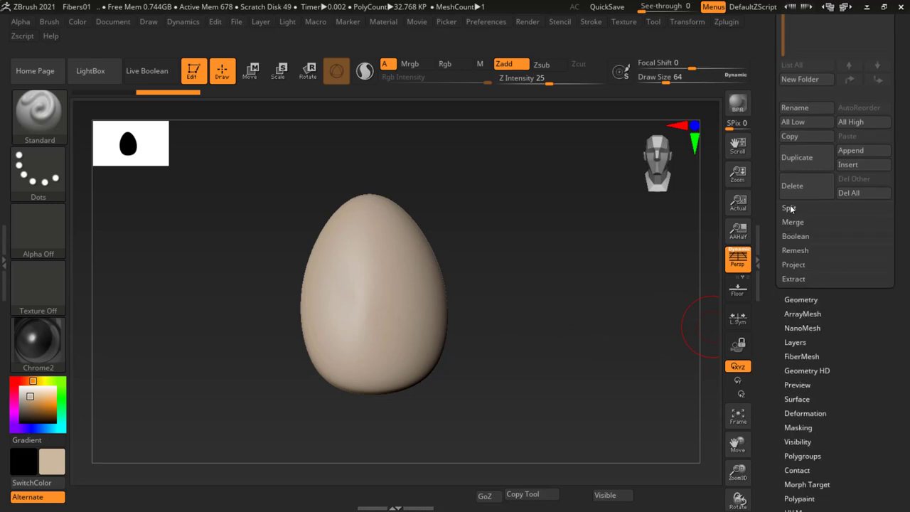